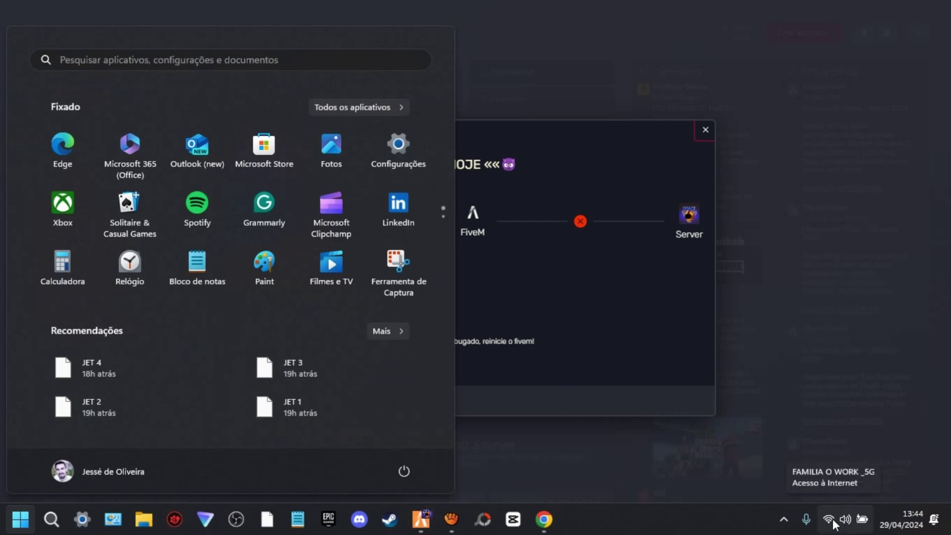
- Dismiss the SPACE ROLEPLAY connection error and exit FiveM to the desktop
left_click(813, 429)
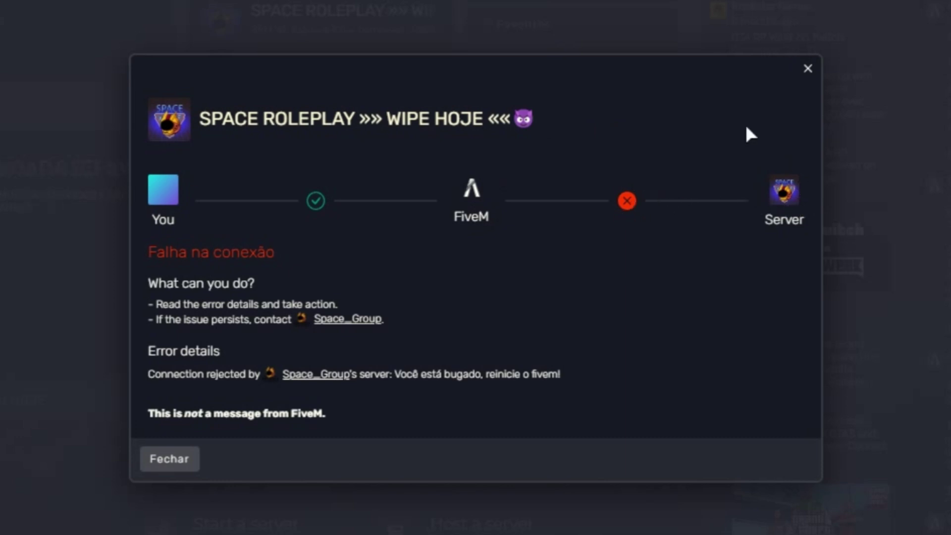
left_click(808, 69)
left_click(921, 35)
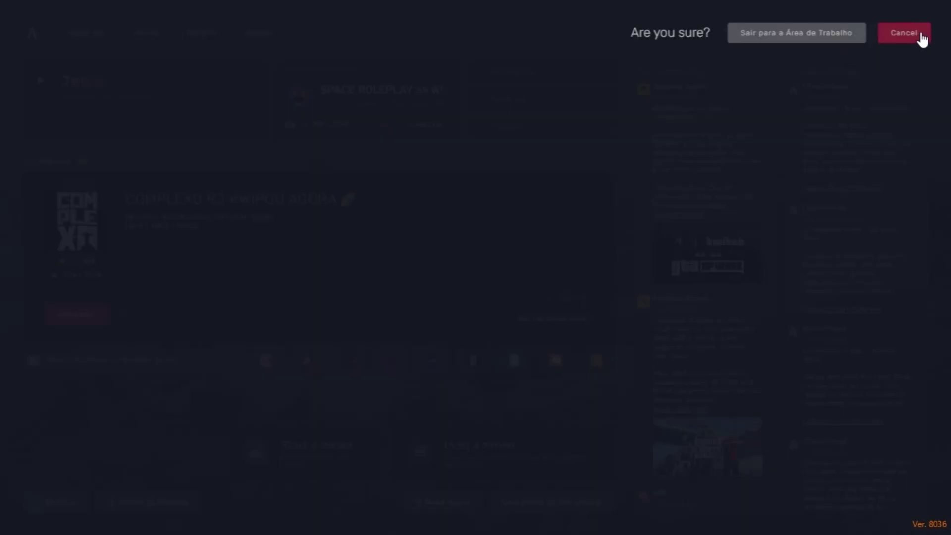
left_click(790, 39)
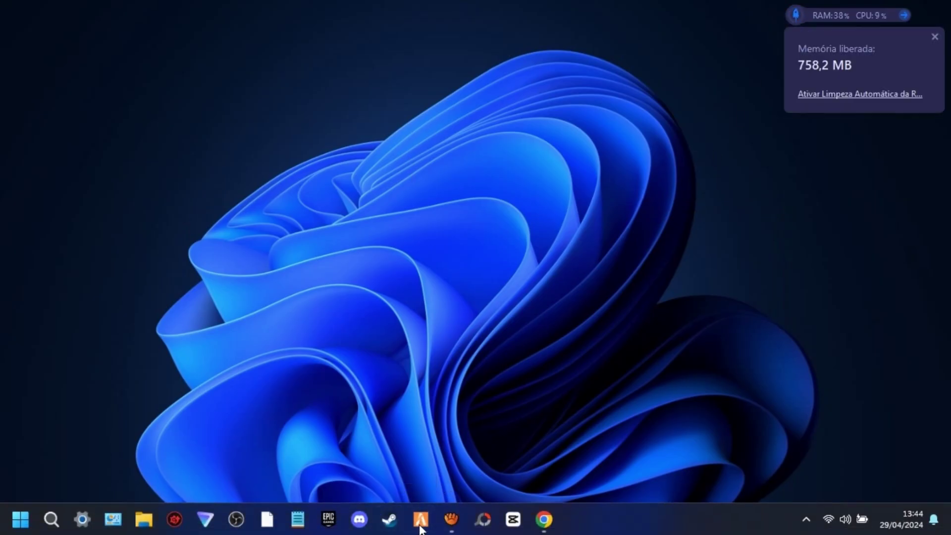
- Relaunch FiveM, dismiss the account login and connect to the last connected server, SPACE ROLEPLAY
left_click(420, 519)
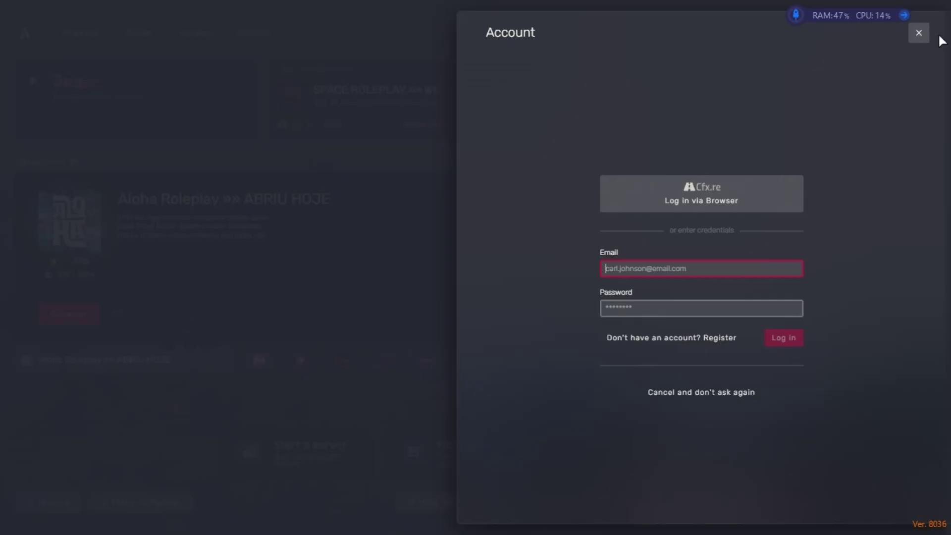
left_click(922, 35)
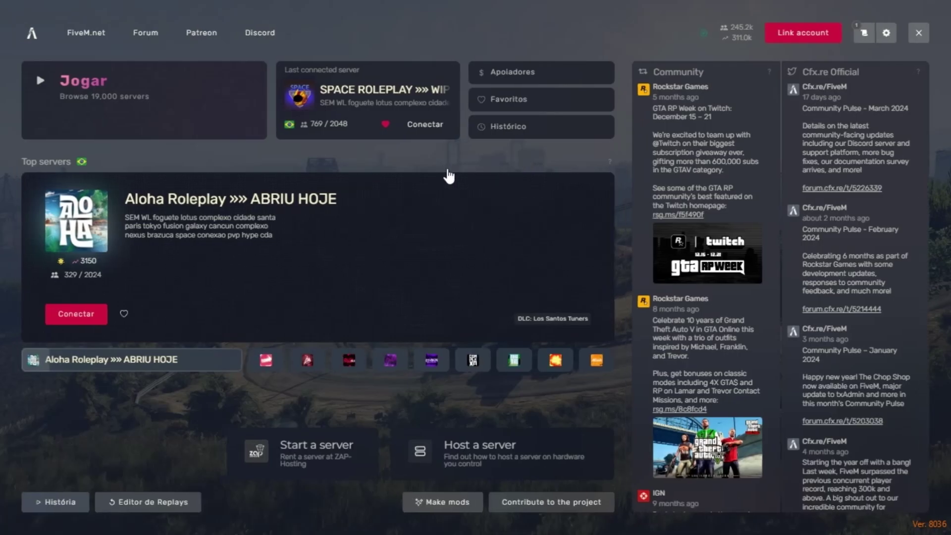
left_click(426, 126)
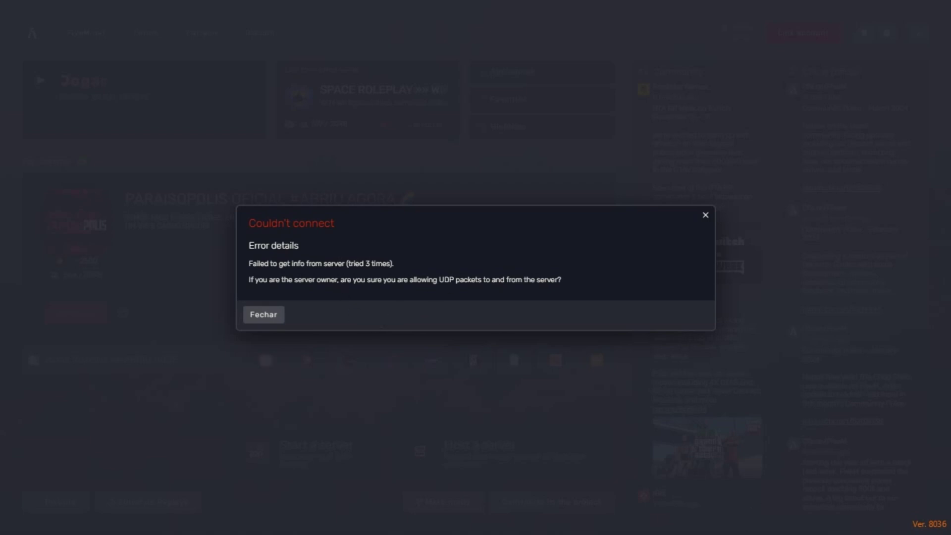
- Disconnect from the Wi-Fi network FAMILIA O WORK _5G and reconnect to it with automatic connection enabled
key("super")
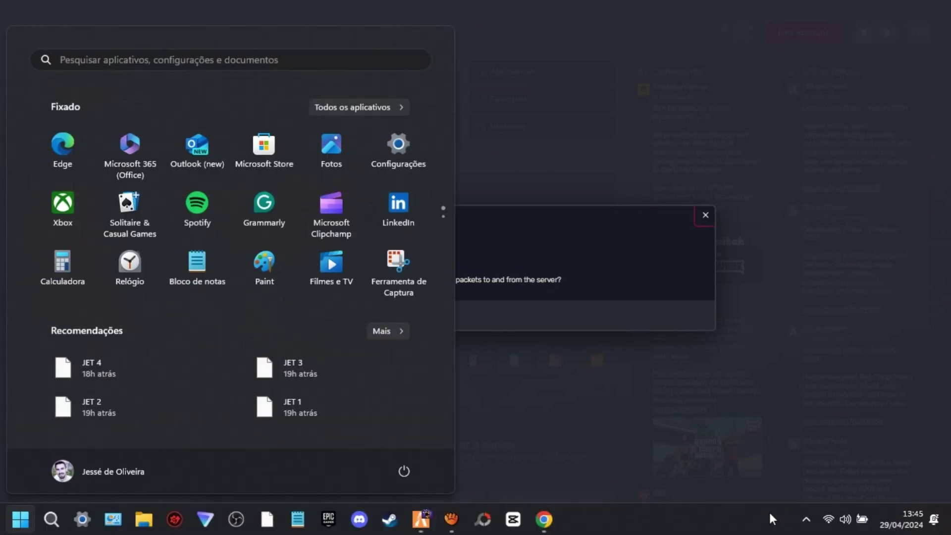
left_click(829, 519)
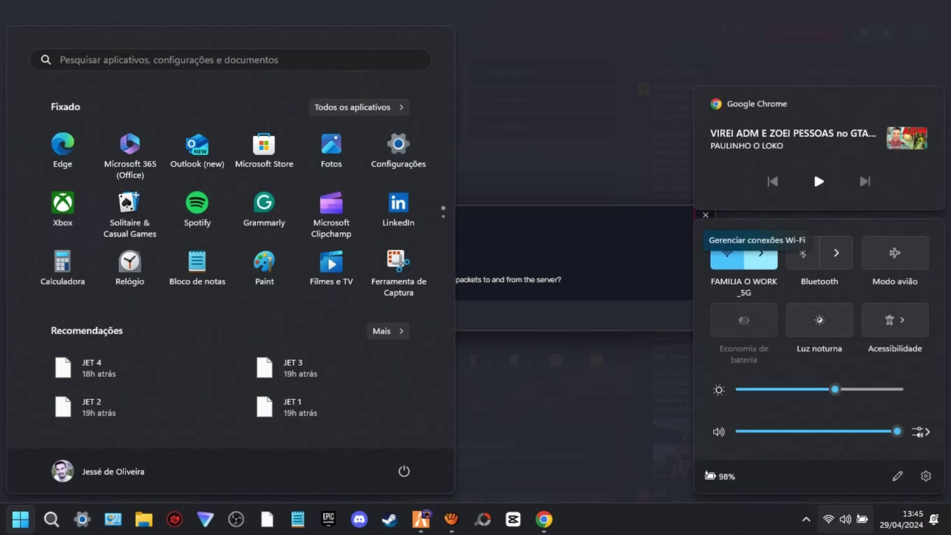
left_click(761, 253)
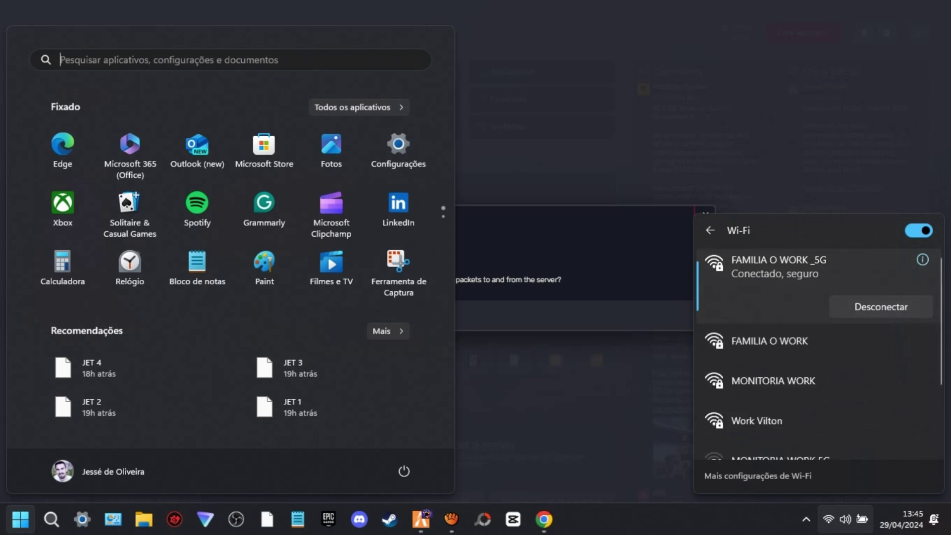
left_click(880, 306)
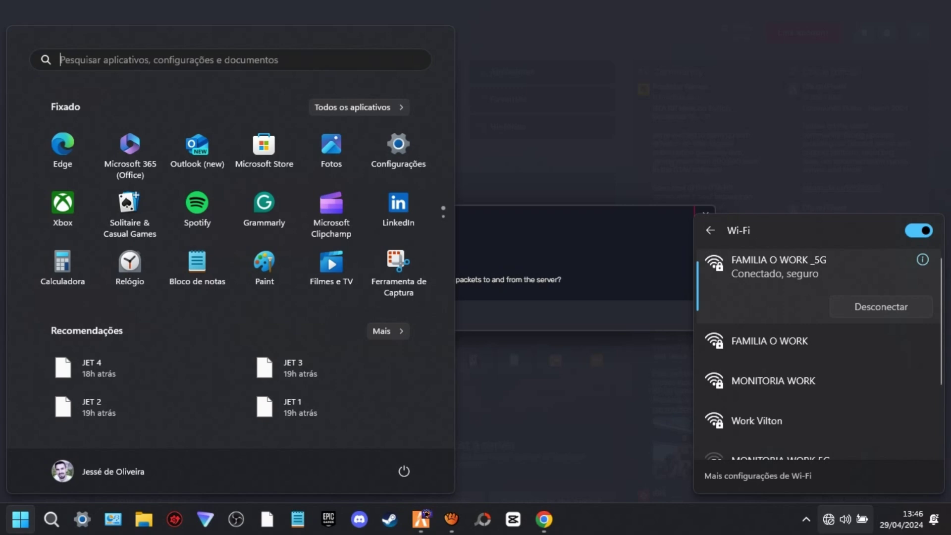
left_click(736, 298)
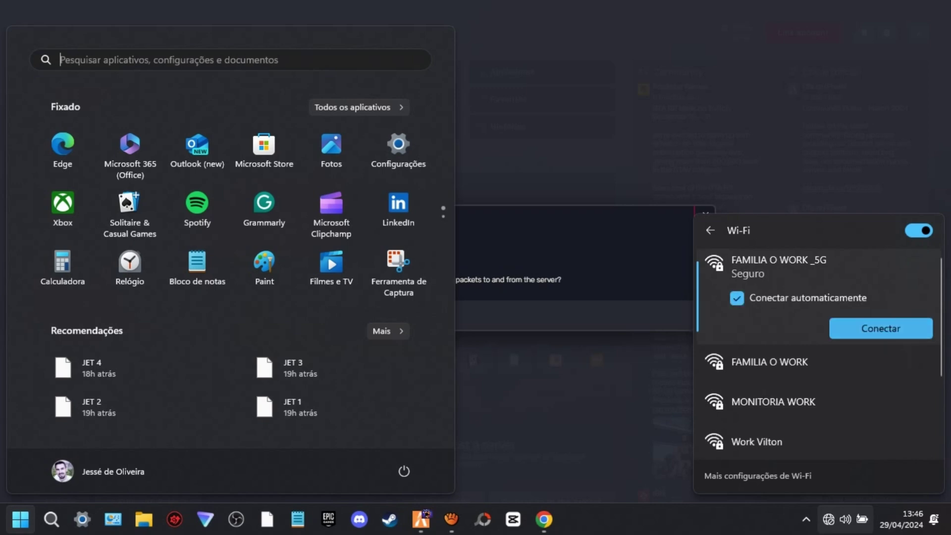
left_click(881, 328)
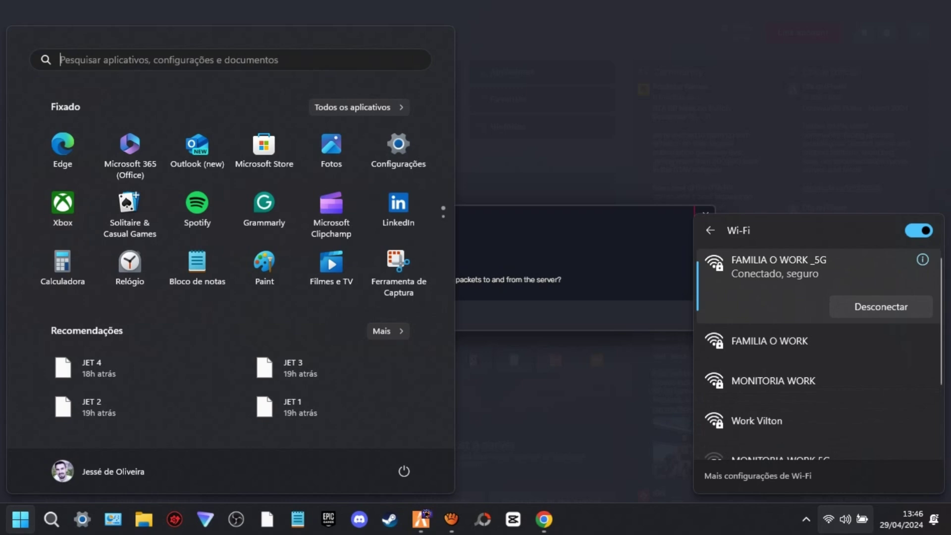
left_click(748, 209)
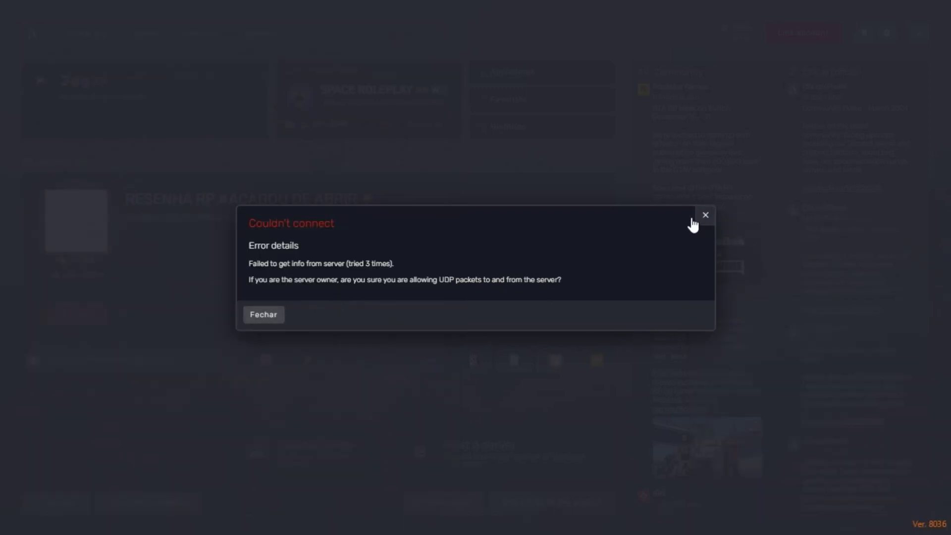
- Dismiss the connection error and connect to SPACE ROLEPLAY from the full server list
left_click(705, 216)
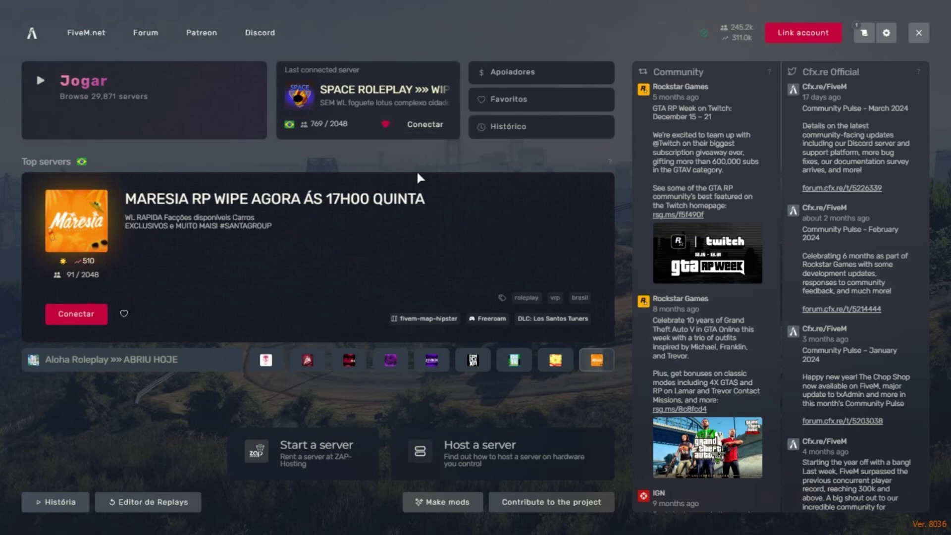
left_click(119, 102)
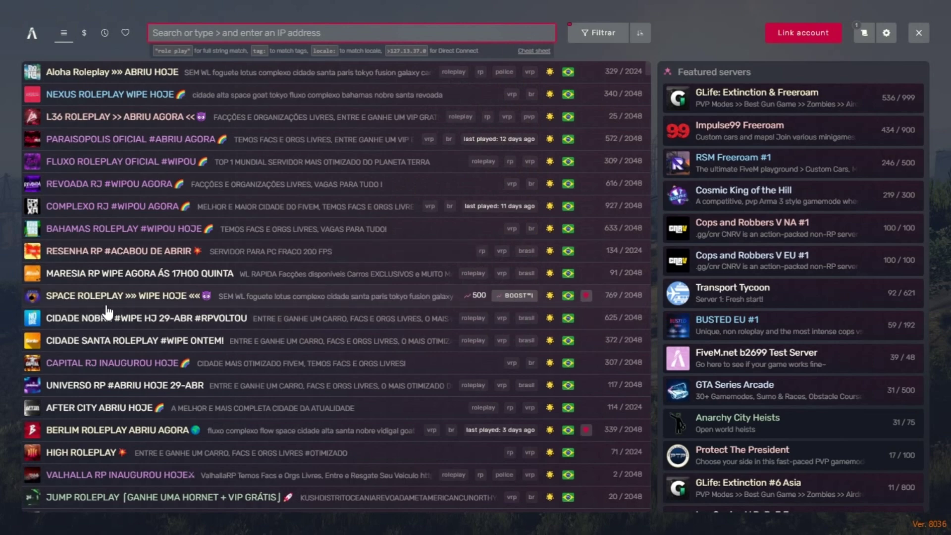
left_click(94, 296)
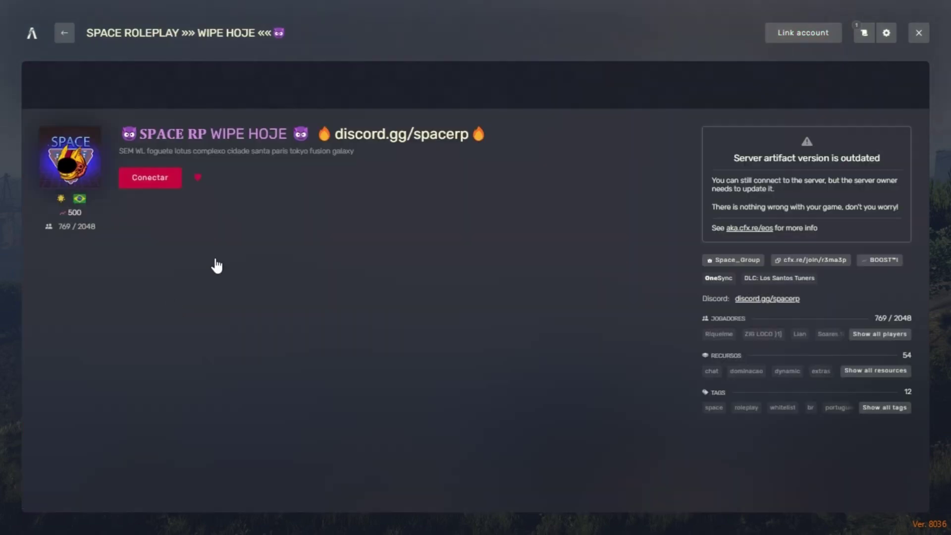
left_click(150, 177)
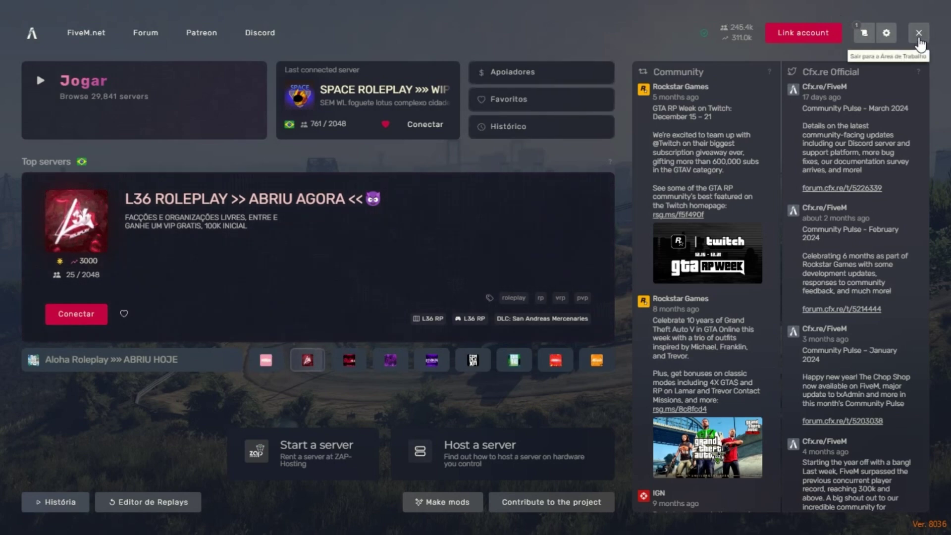
- Exit FiveM to the desktop and open the user's temporary folder by running %temp%
left_click(917, 39)
left_click(774, 34)
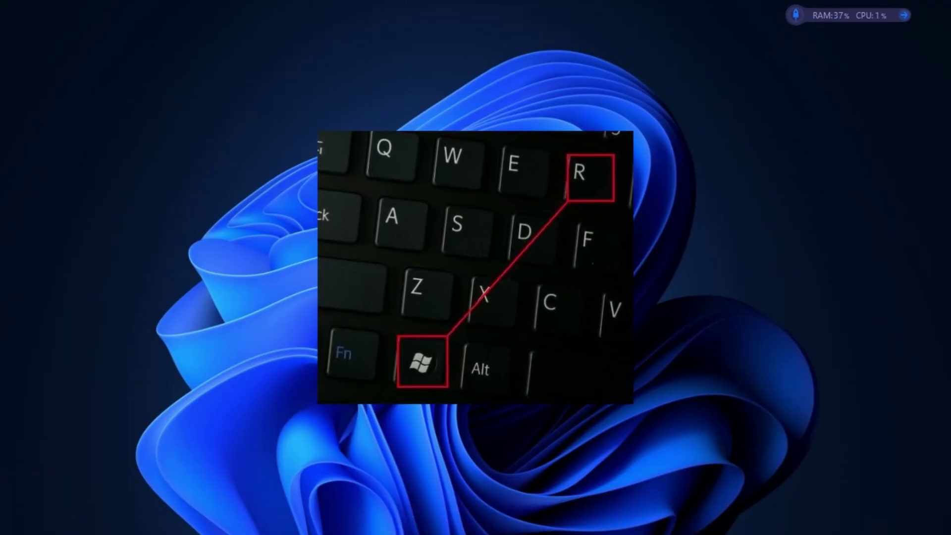
key("super+r")
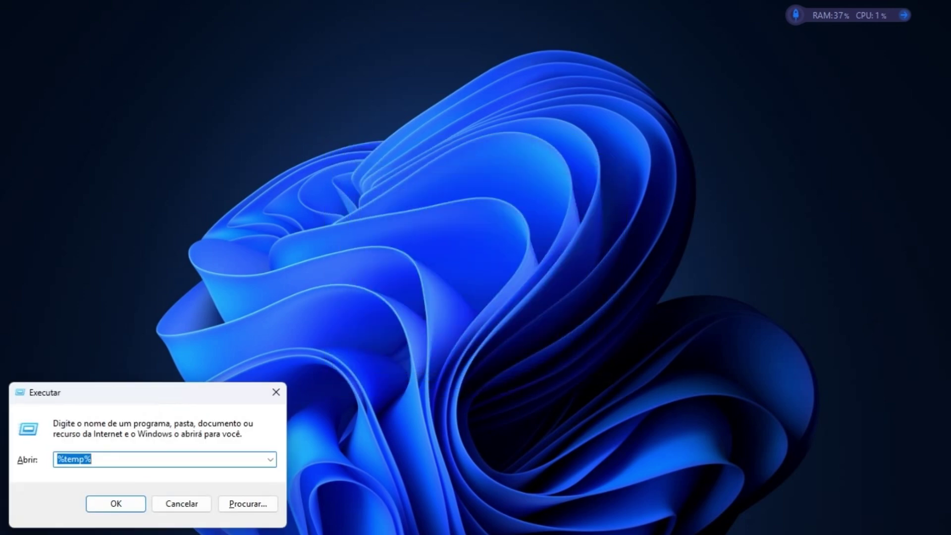
left_click_drag(182, 394, 245, 360)
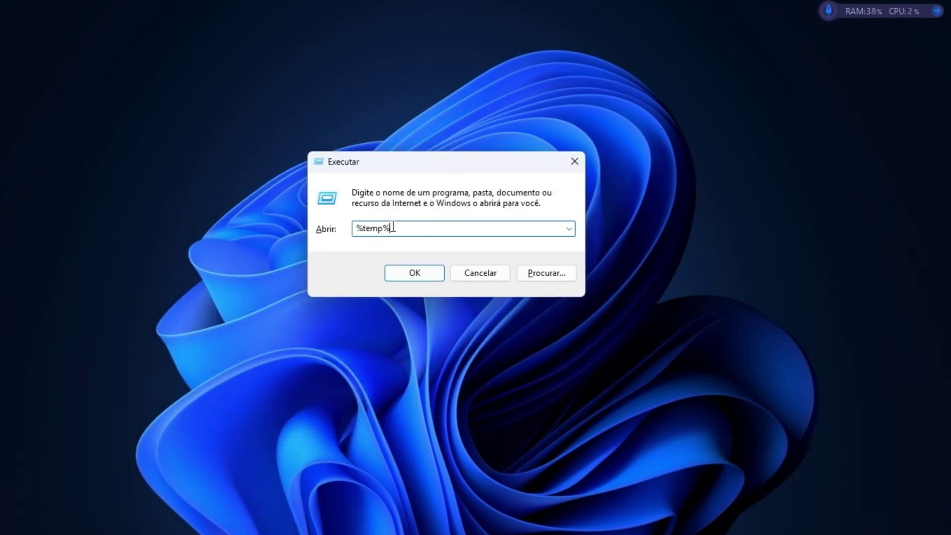
left_click(401, 227)
left_click(419, 274)
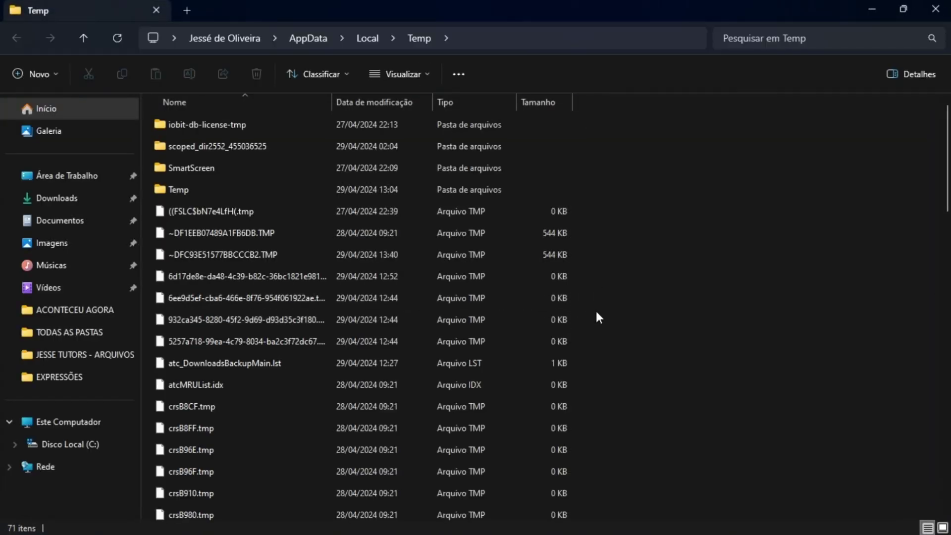
- Delete everything in the user's Temp folder, skipping all files that are in use
key("ctrl+a")
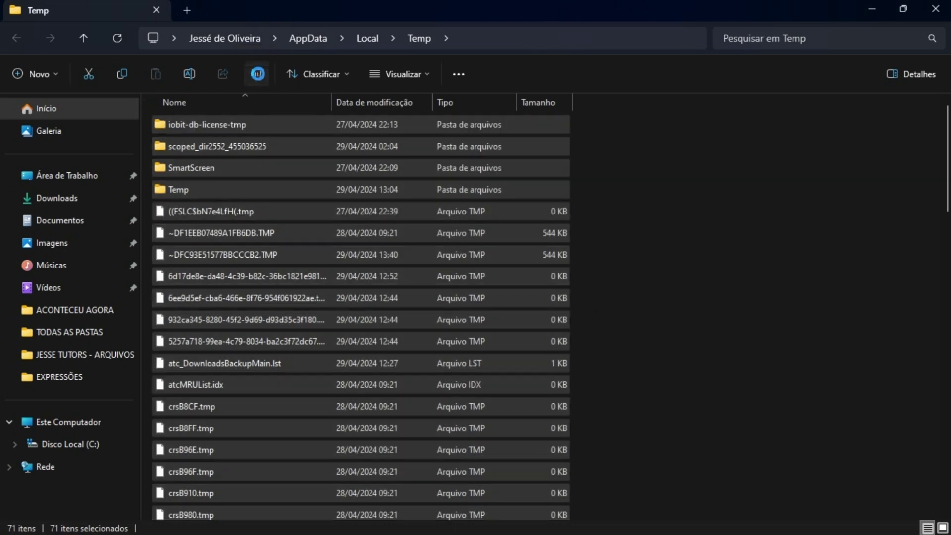
left_click(256, 75)
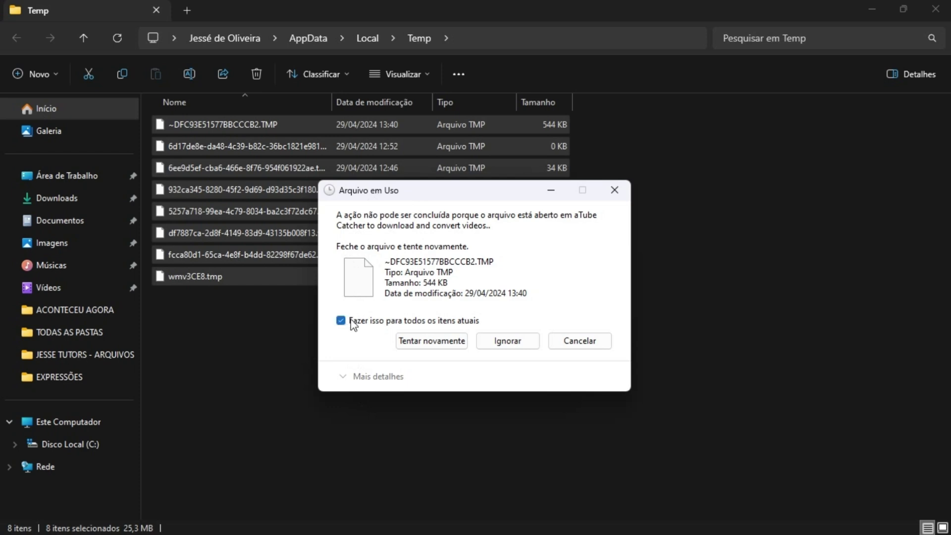
left_click(479, 345)
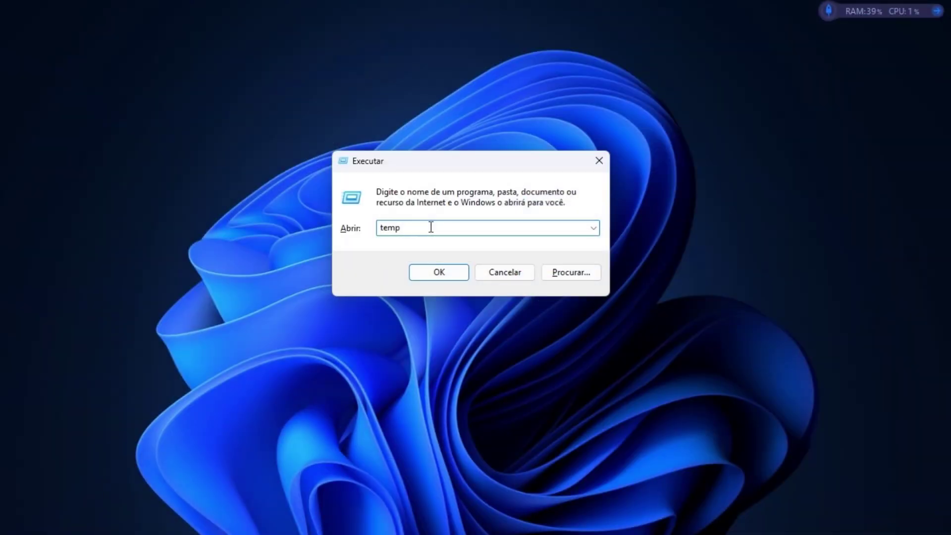
- Open the Windows Temp folder by running temp and delete all its contents
left_click(439, 274)
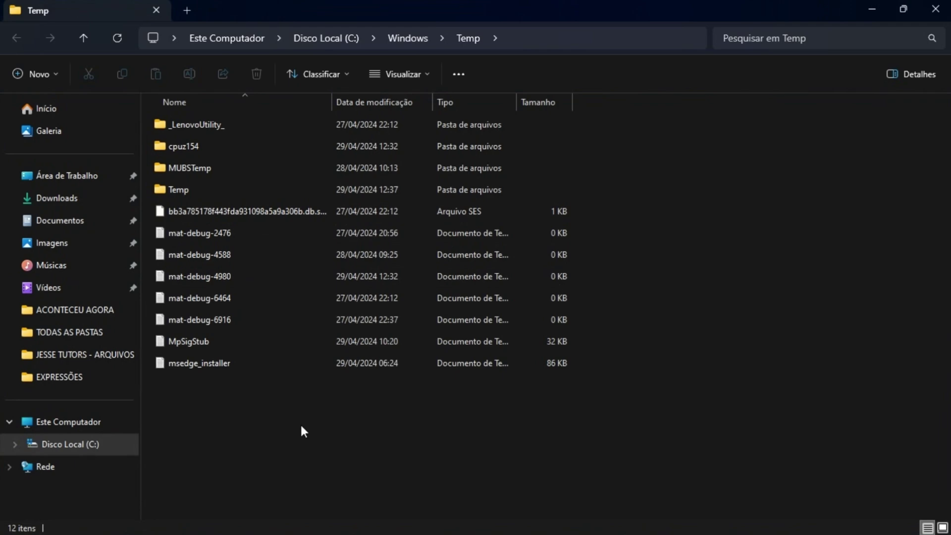
key("ctrl+a")
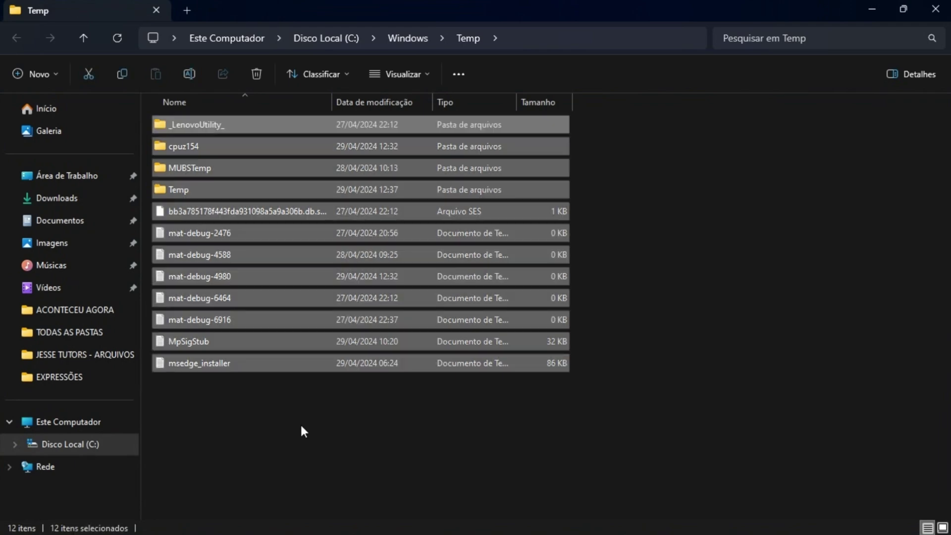
key("Delete")
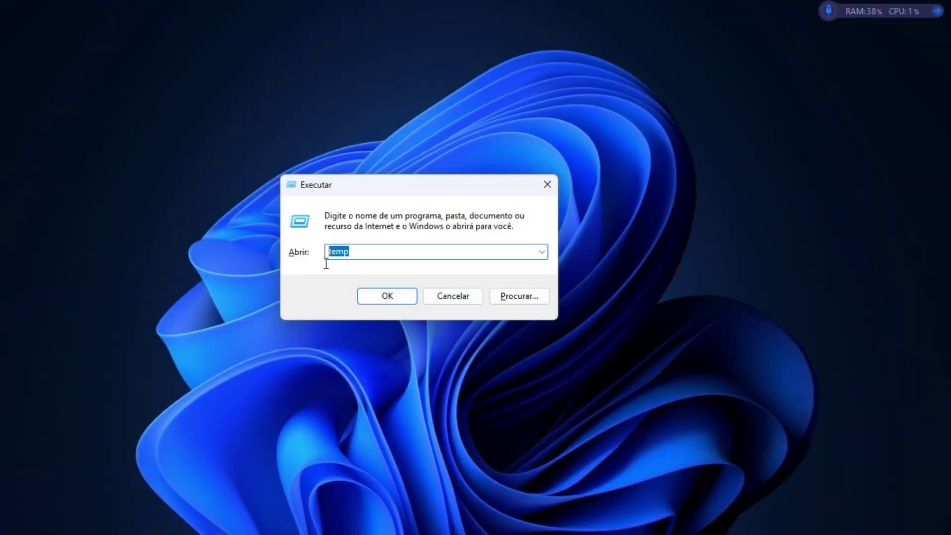
- Open the Windows Prefetch folder by running prefetch, grant permanent access to it and delete all its files
type("P")
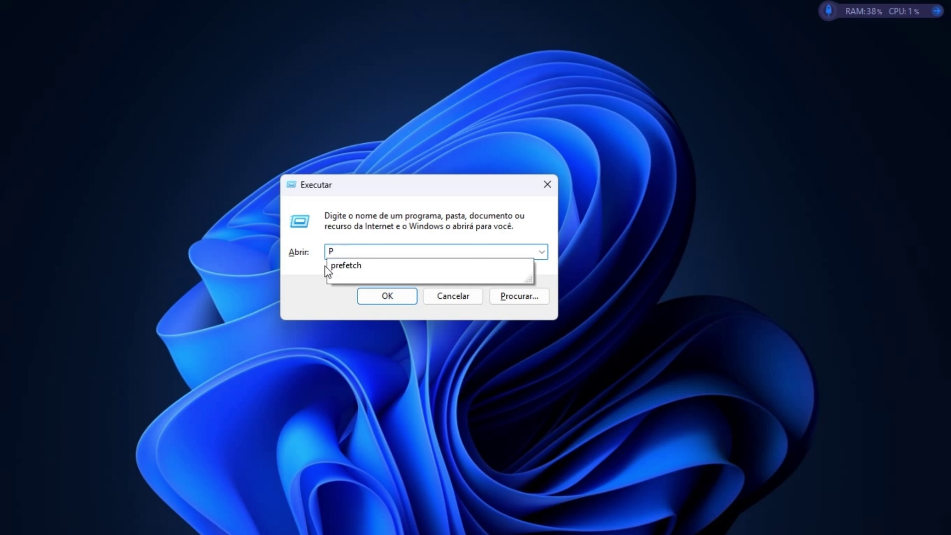
type("RE")
left_click(368, 267)
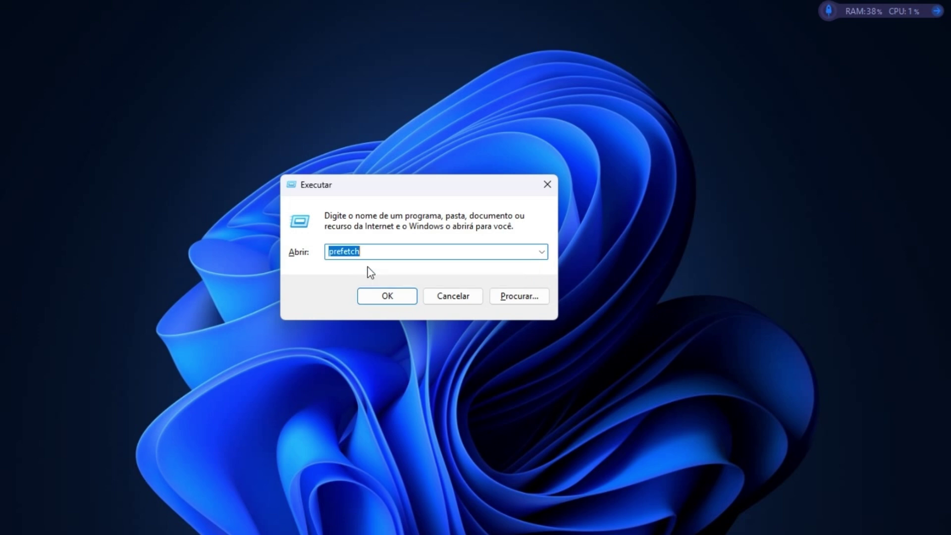
left_click(380, 302)
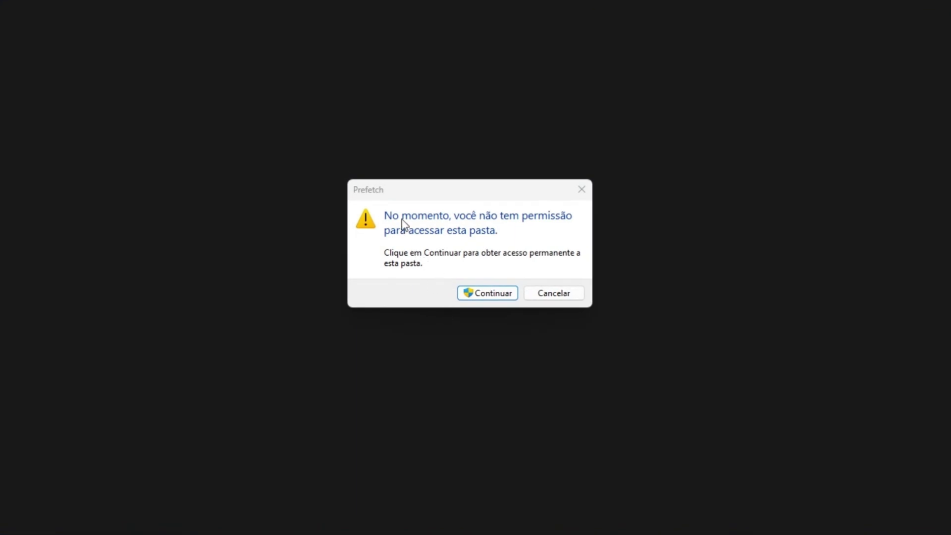
left_click(504, 303)
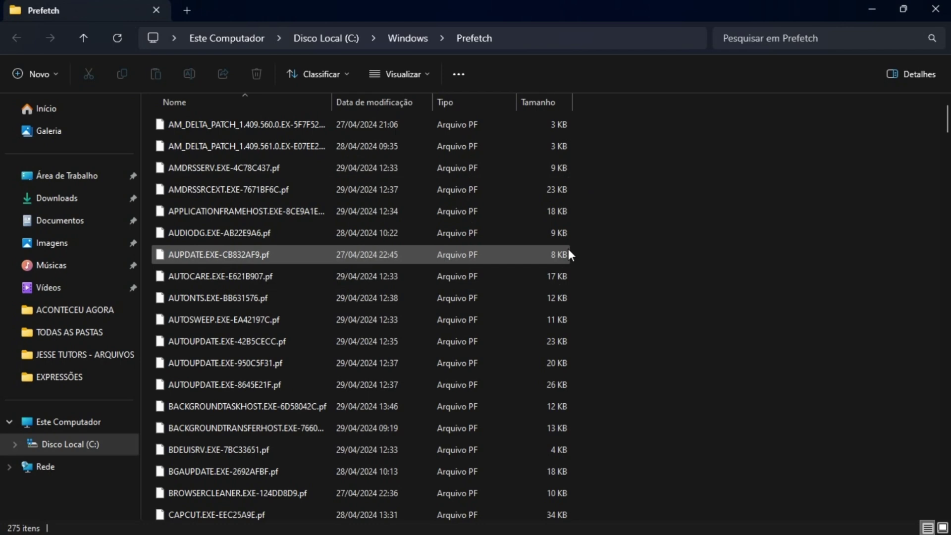
key("ctrl+a")
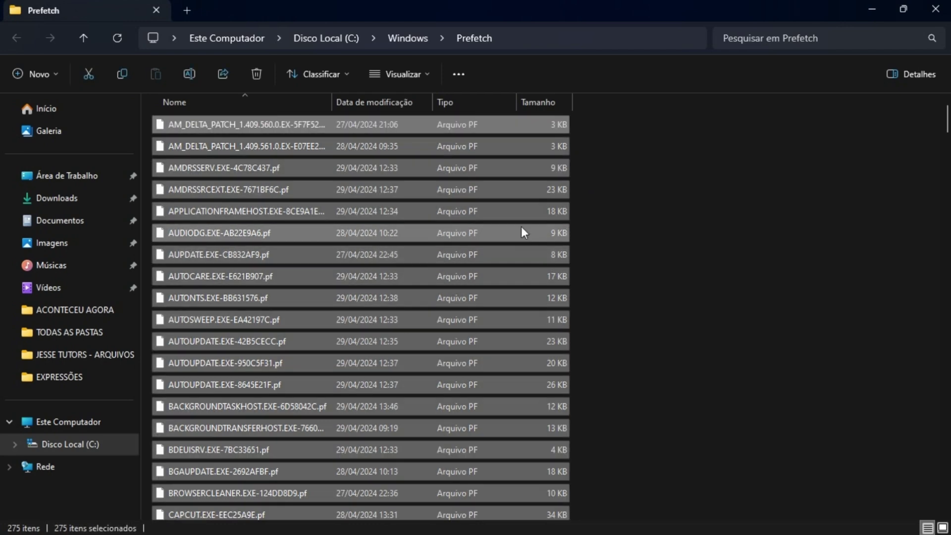
left_click(256, 74)
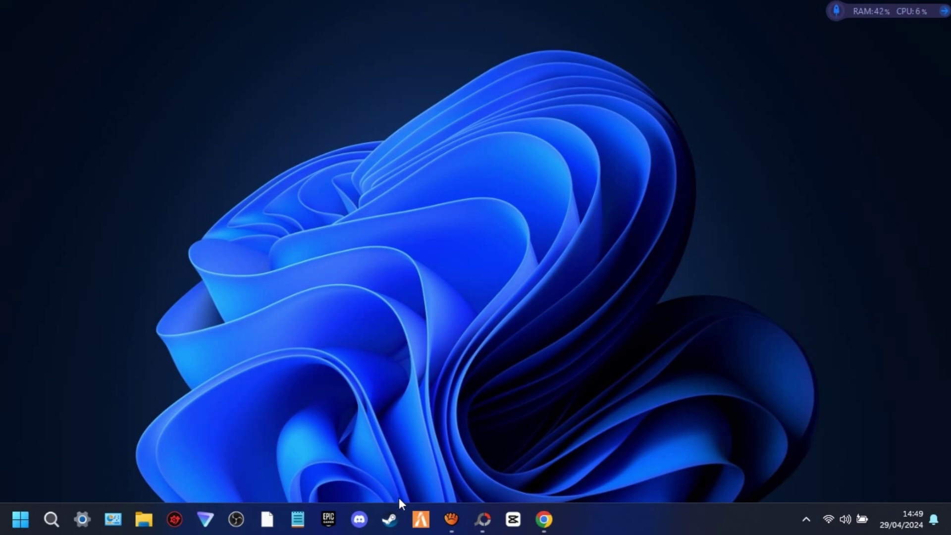
- Switch to Steam and show the game library
left_click(390, 518)
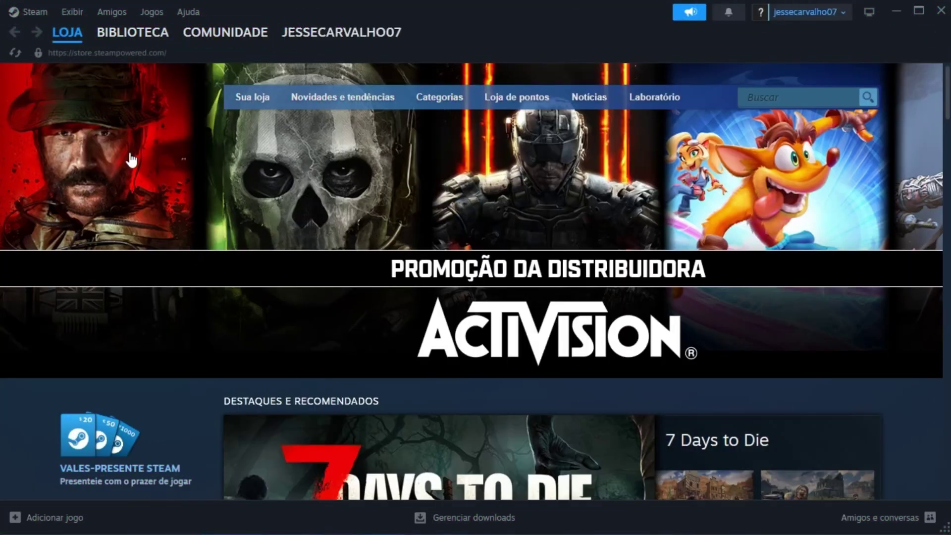
mouse_move(123, 33)
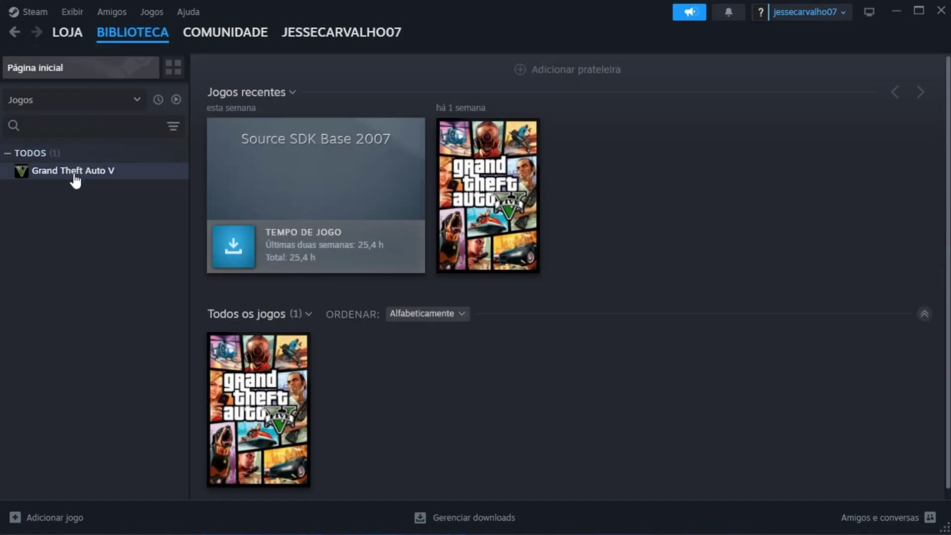
- Open Grand Theft Auto V's installation folder from the installed-files section of its game properties
right_click(75, 177)
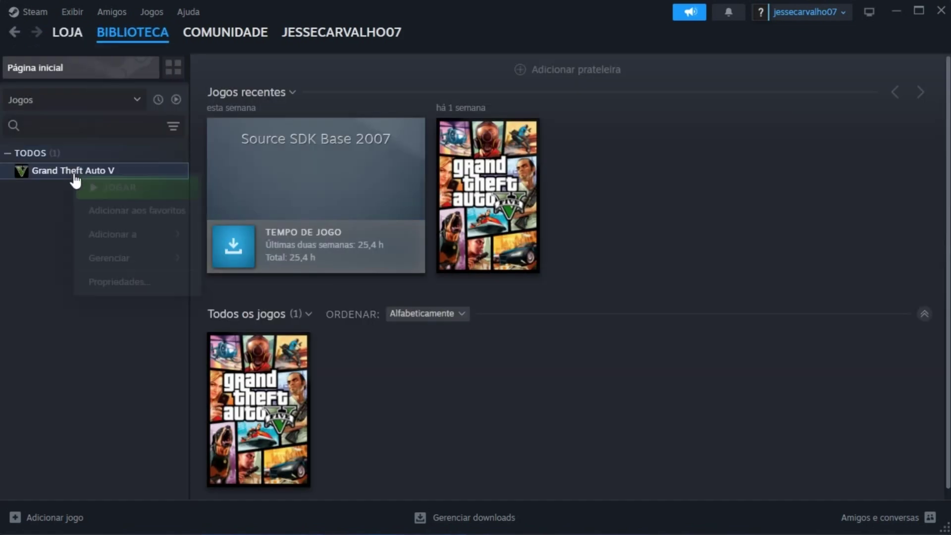
left_click(118, 282)
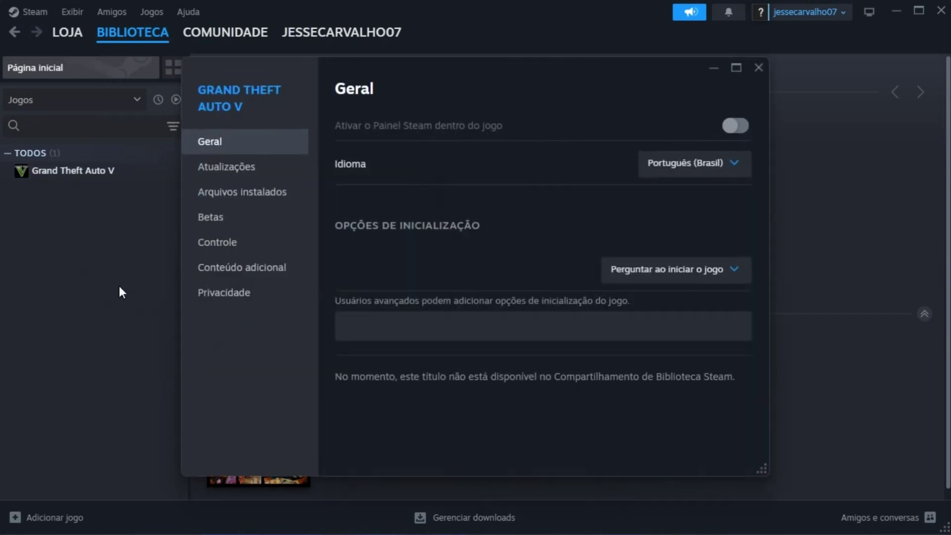
left_click(213, 198)
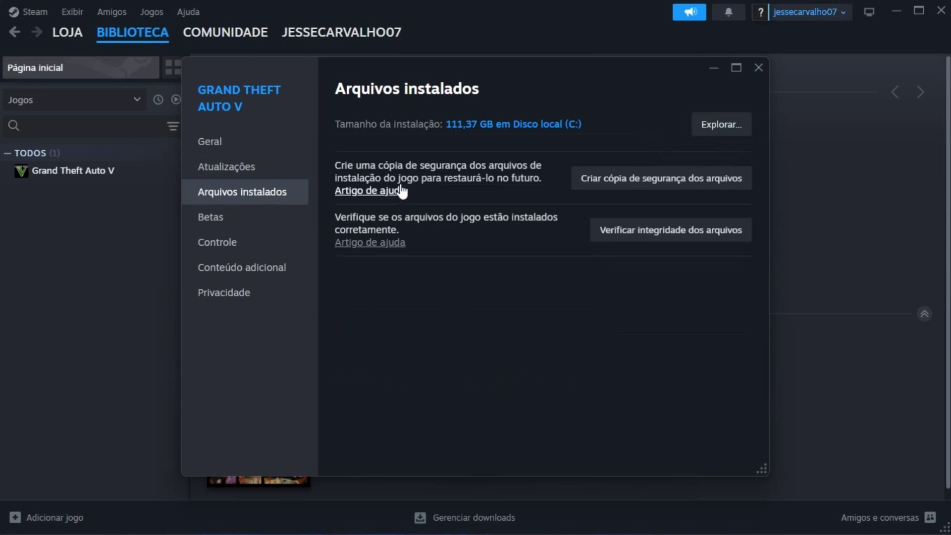
left_click(724, 130)
- Copy the Grand Theft Auto V folder's full path, and close the folder, Steam and game properties windows
left_click(641, 36)
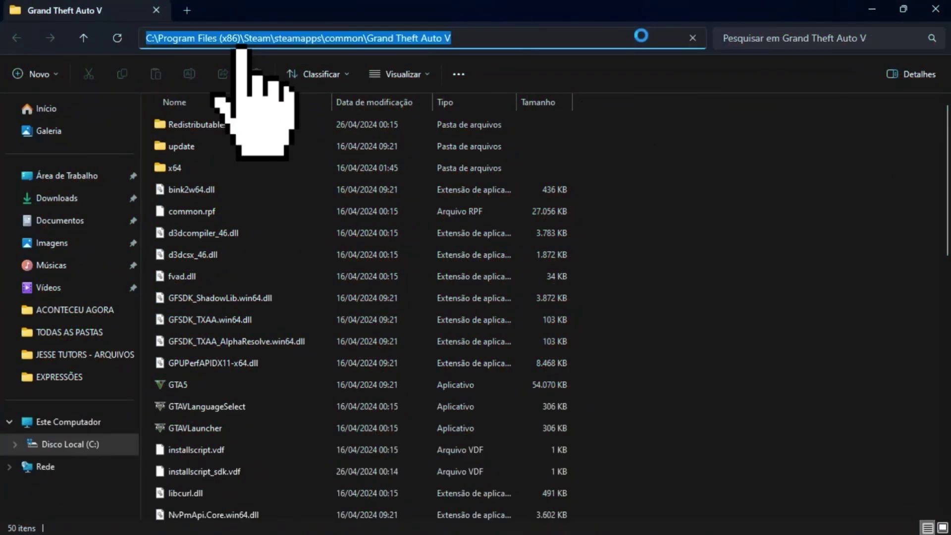
right_click(352, 39)
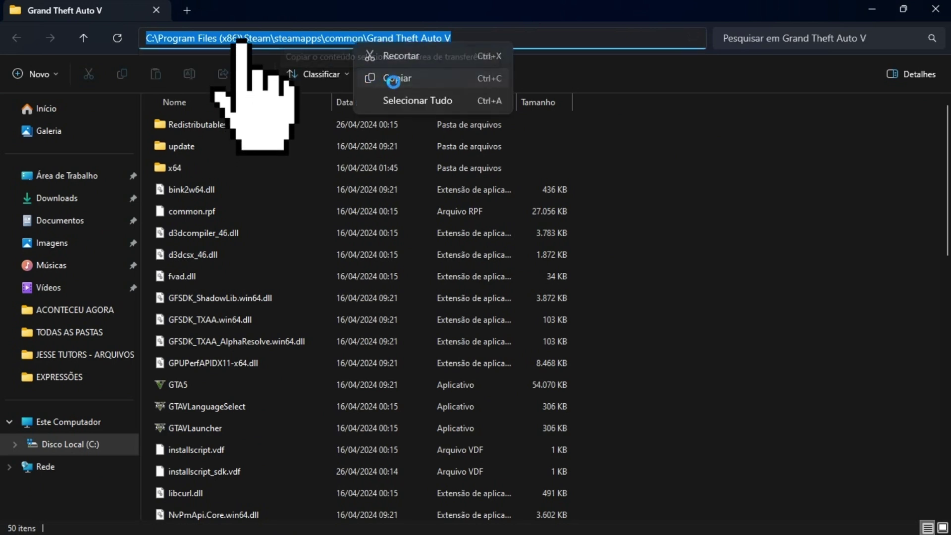
left_click(393, 79)
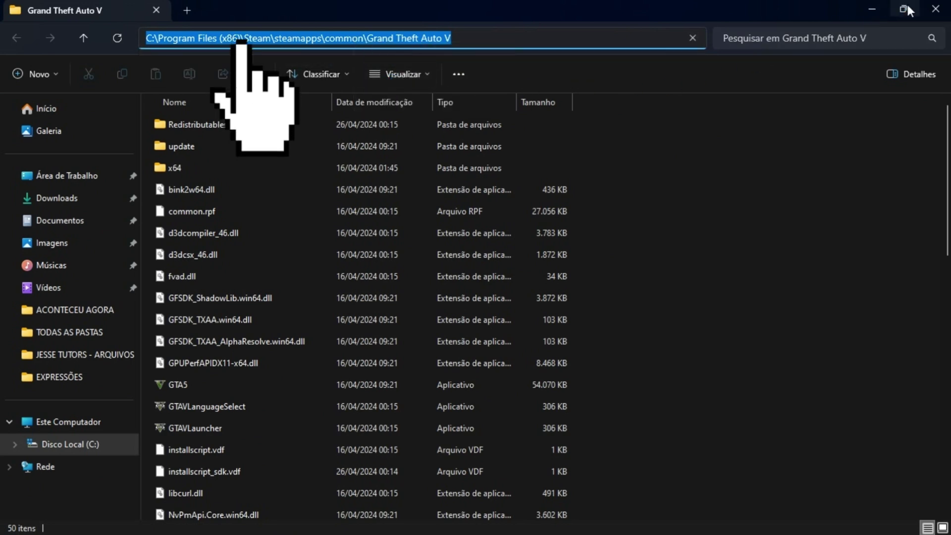
left_click(928, 14)
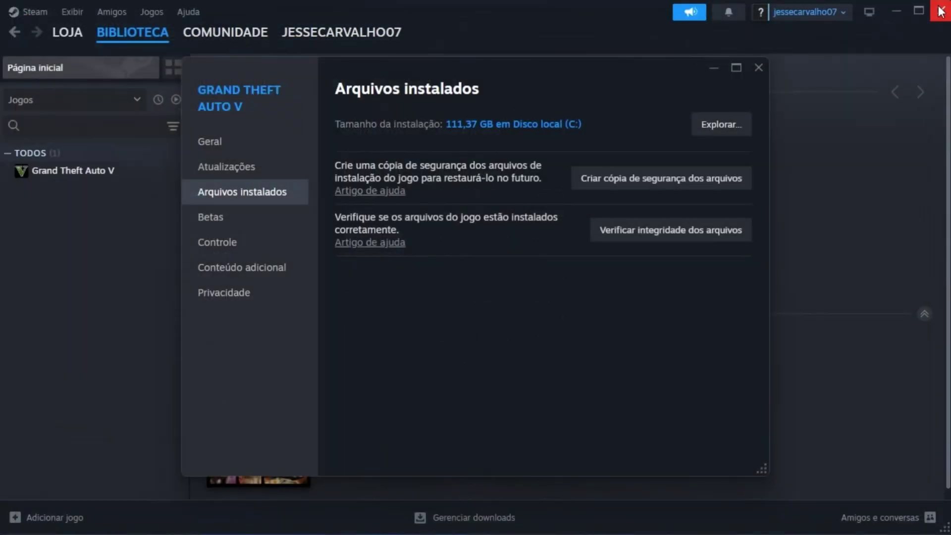
left_click(939, 12)
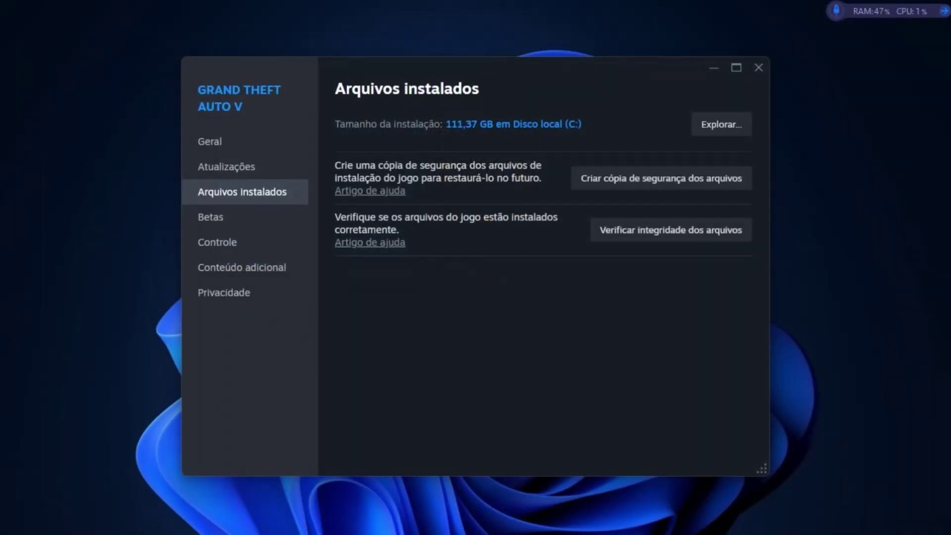
left_click(758, 67)
- Open the file location of the FiveM shortcut from the GAMES folder on the desktop
mouse_move(258, 533)
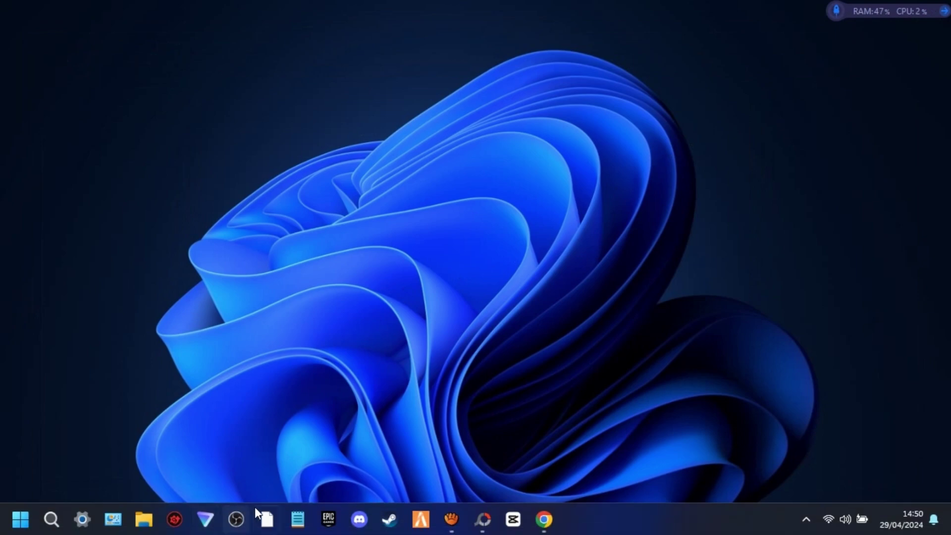
right_click(422, 521)
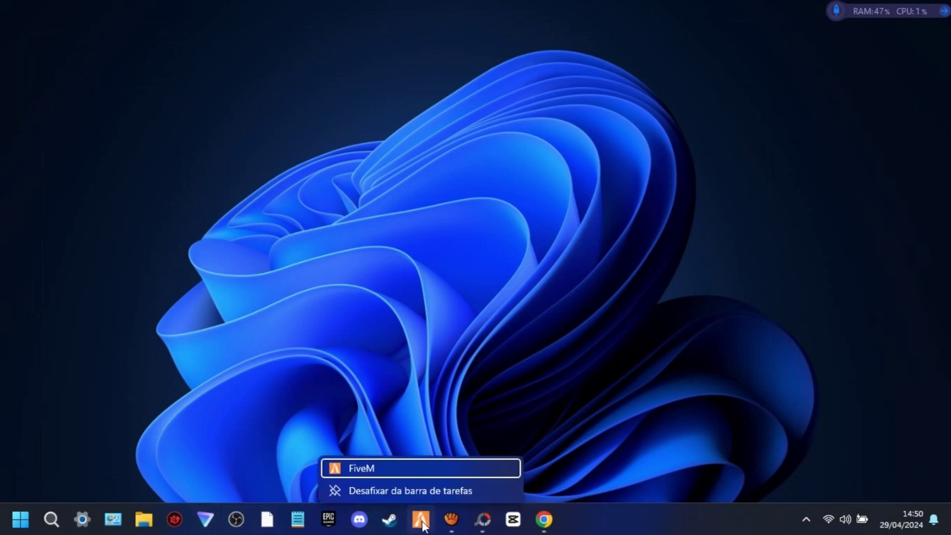
left_click(117, 471)
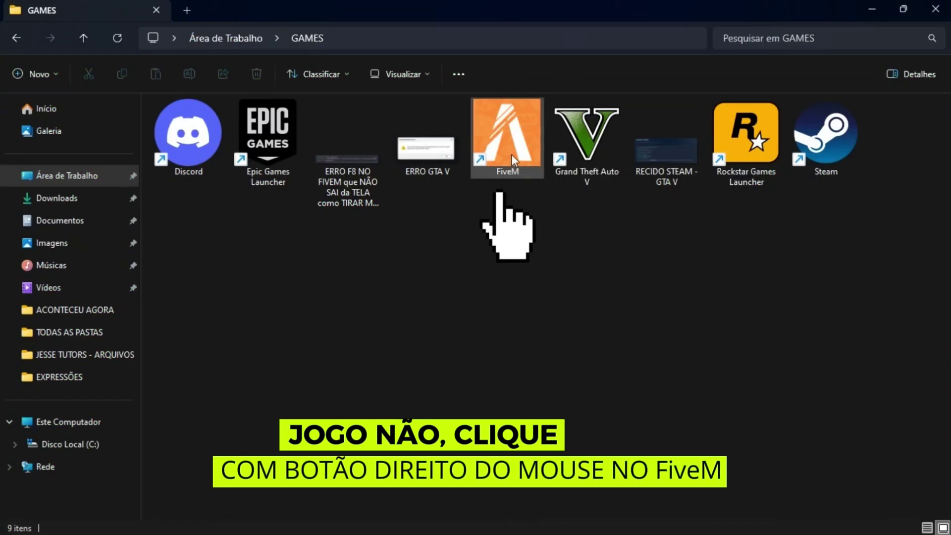
left_click(511, 153)
right_click(511, 153)
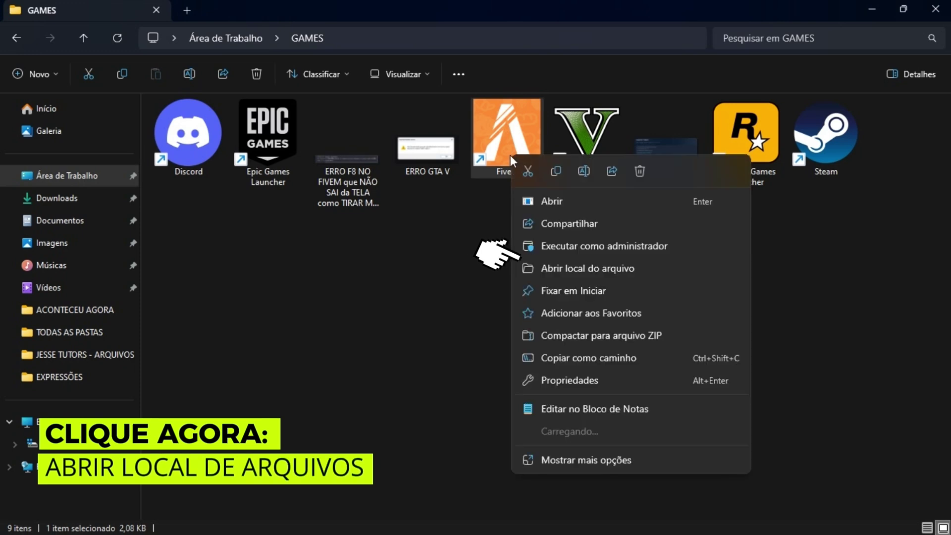
left_click(561, 269)
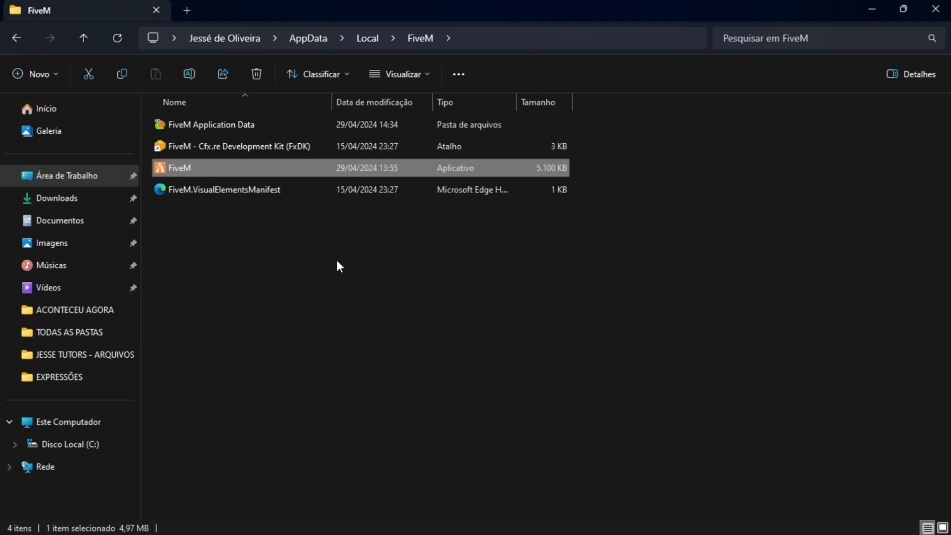
- Open the CitizenFX configuration file inside the FiveM Application Data folder
left_click(204, 130)
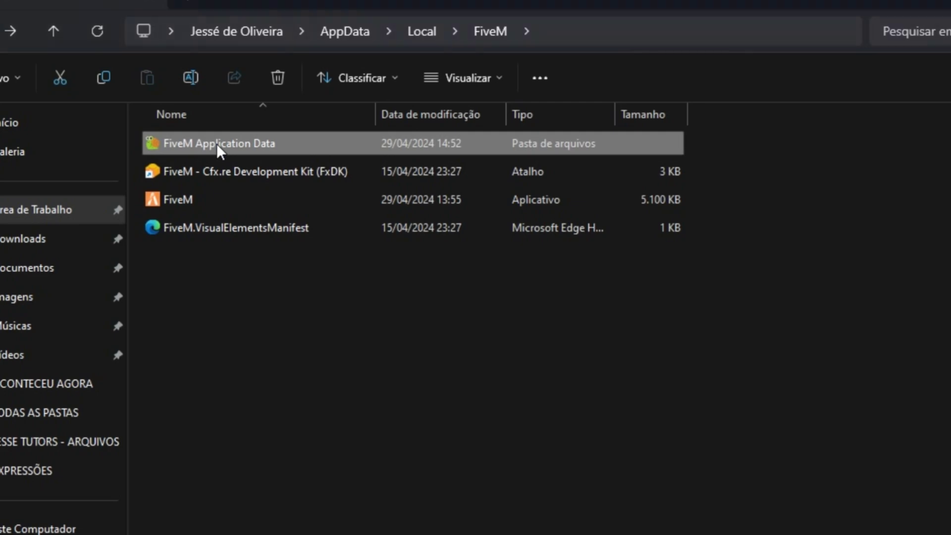
double_click(216, 143)
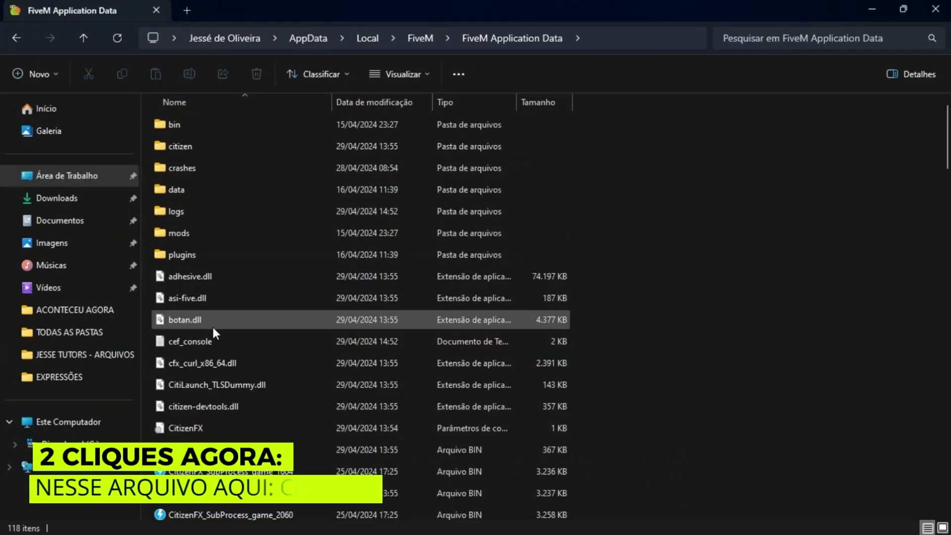
scroll(213, 328, "down", 3)
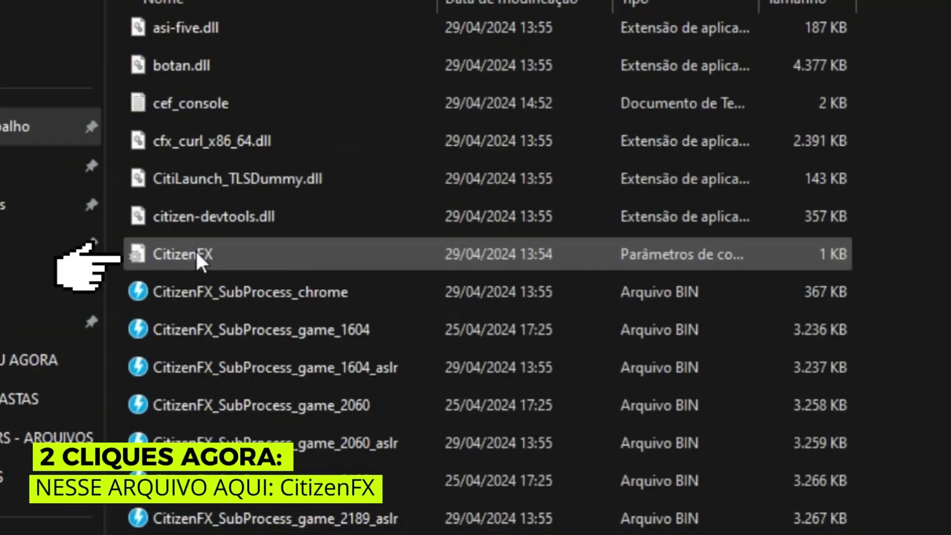
double_click(197, 252)
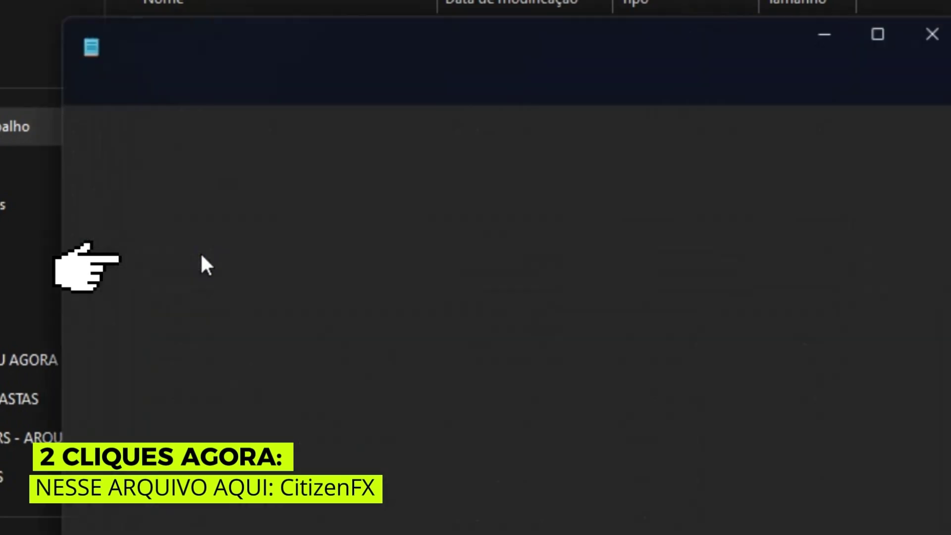
- Replace everything after IVPath= with the copied path C:\Program Files (x86)\Steam\steamapps\common\Grand Theft Auto V, on the same line
left_click_drag(200, 252, 176, 195)
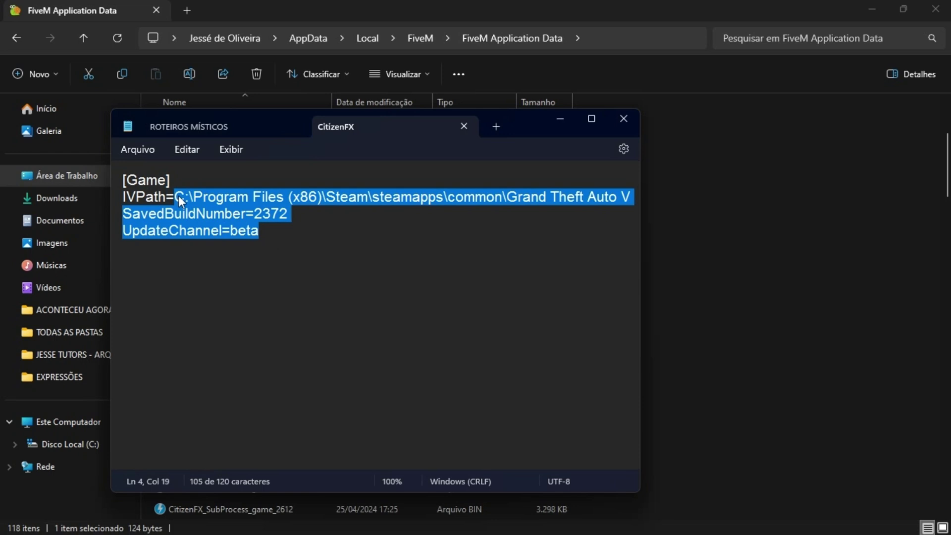
left_click_drag(244, 262, 244, 263)
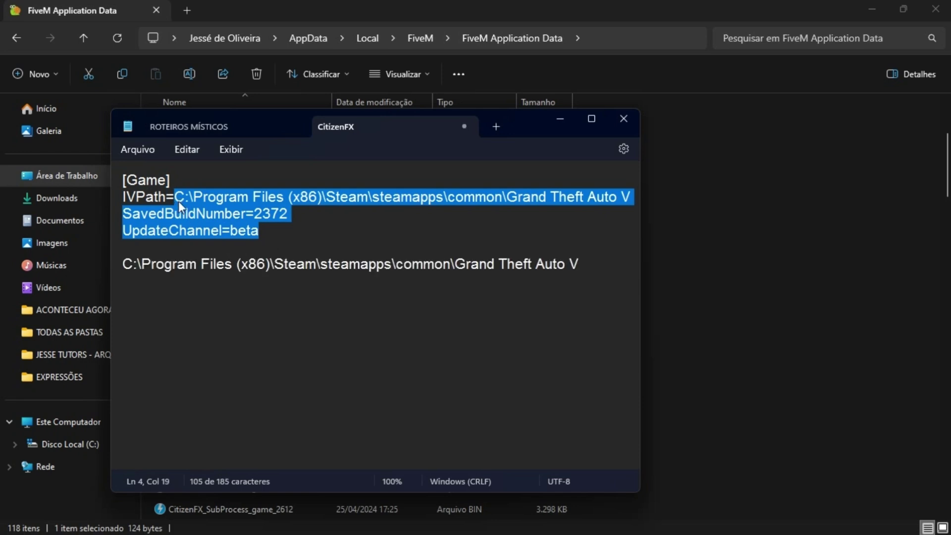
key("BackSpace")
left_click(125, 229)
key("BackSpace")
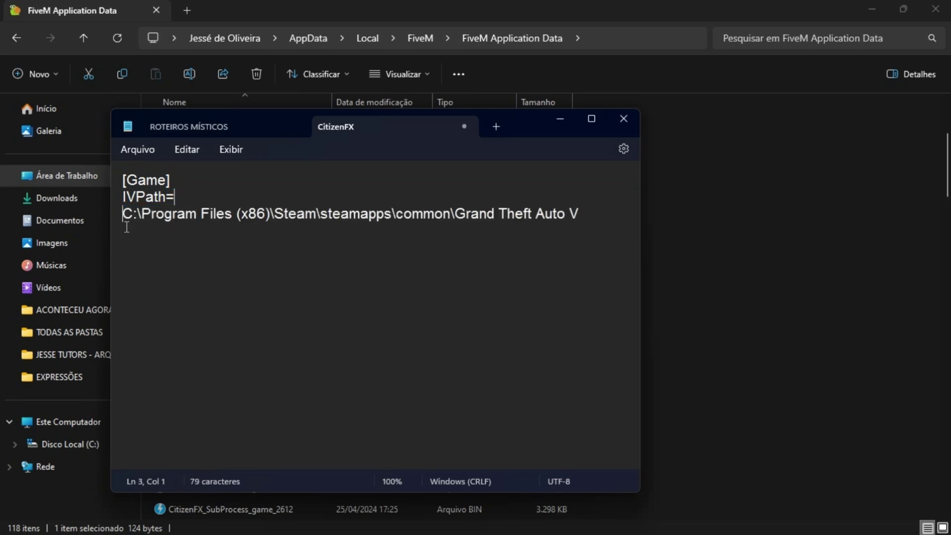
key("BackSpace")
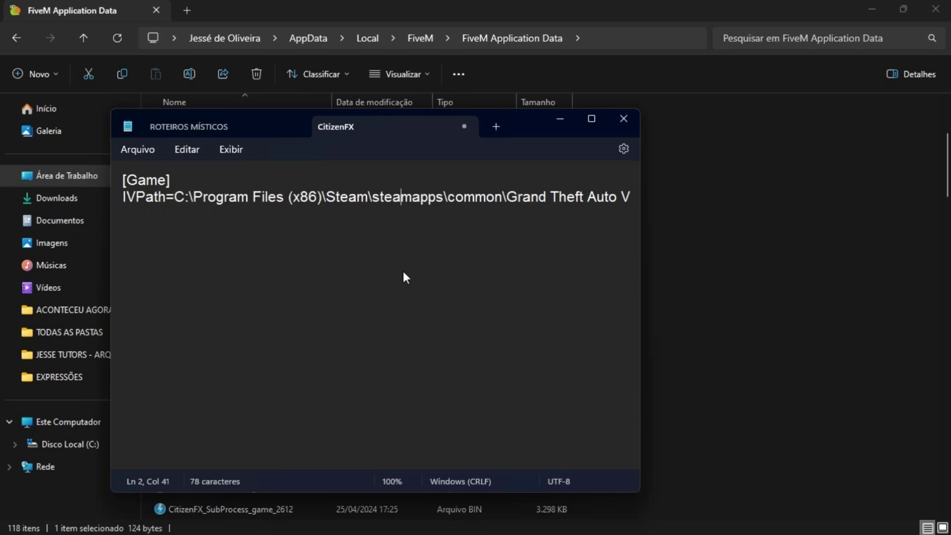
- Save and close the CitizenFX file, minimize the text editor and close the FiveM Application Data folder
left_click(143, 152)
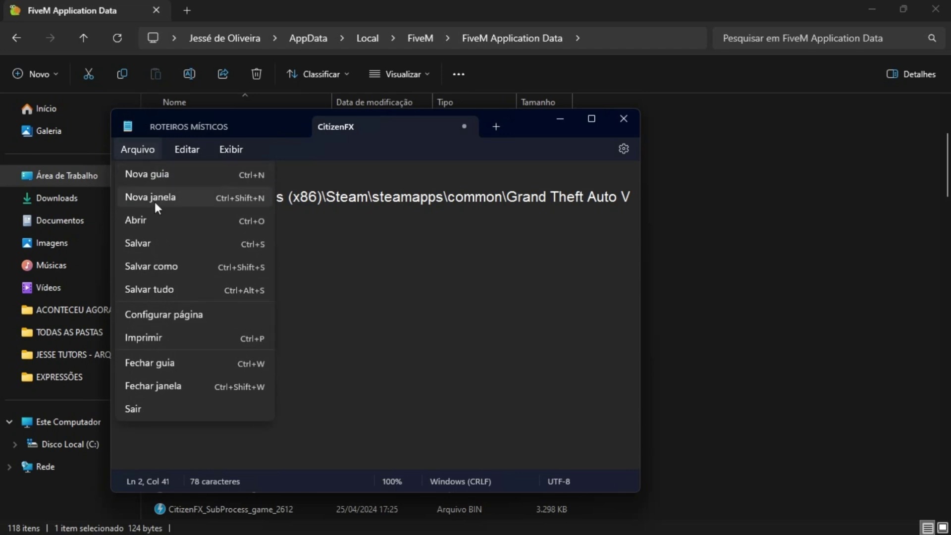
left_click(145, 254)
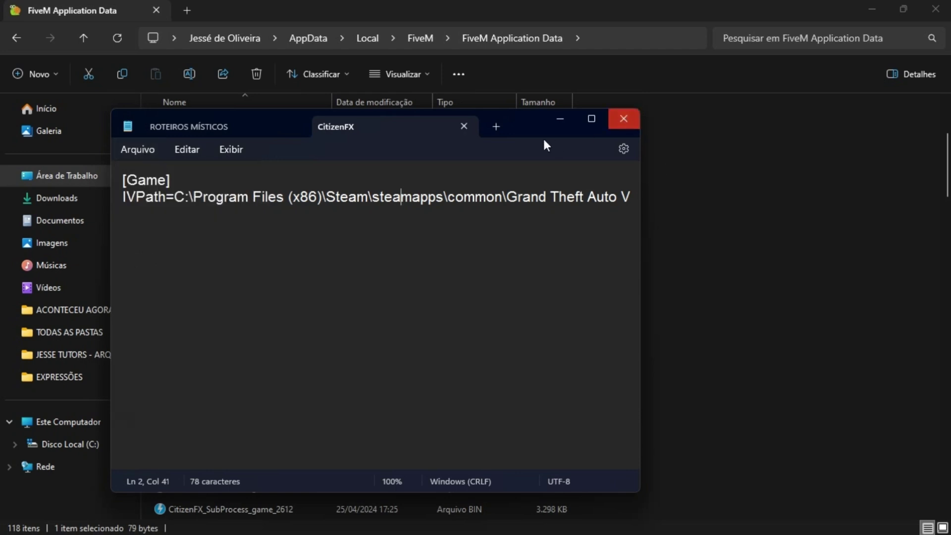
left_click(463, 129)
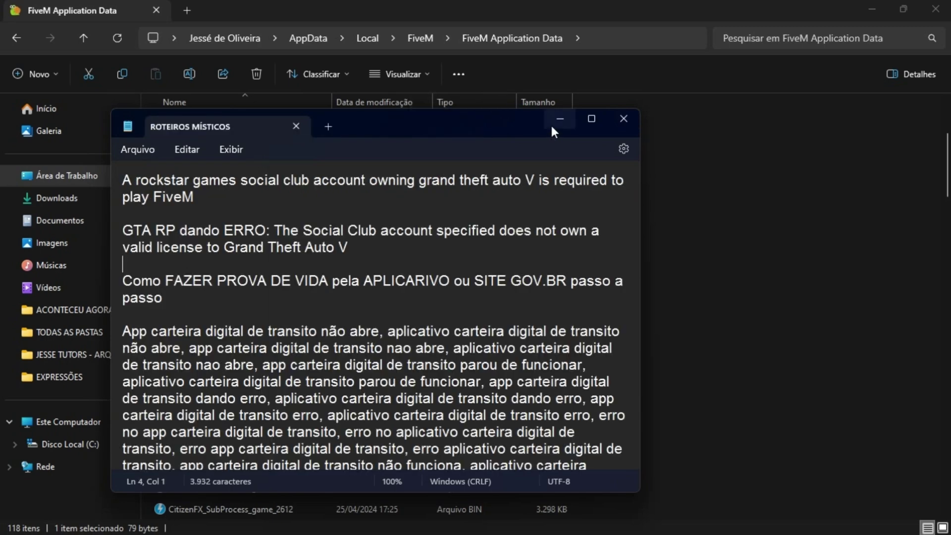
left_click(554, 123)
left_click(940, 10)
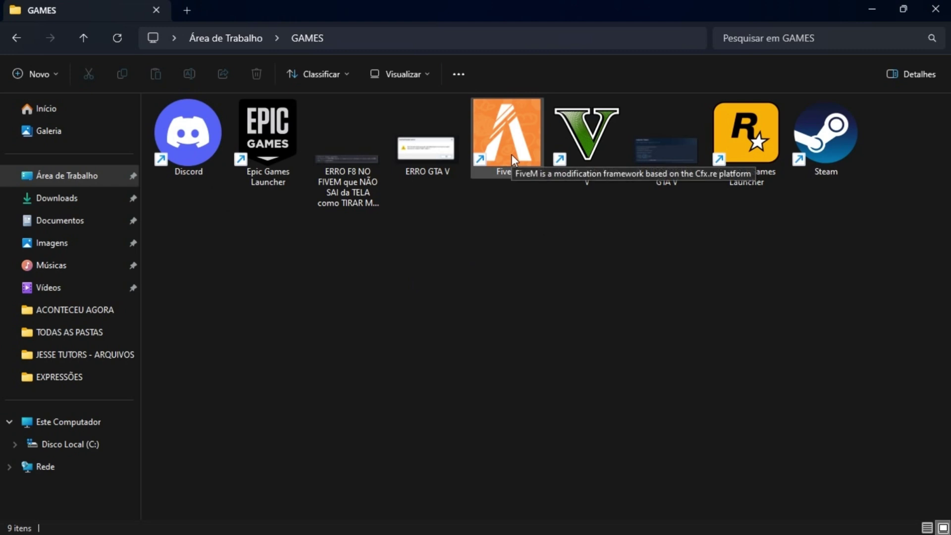
- Open the FiveM shortcut's file location again and enter the FiveM Application Data folder
left_click(511, 160)
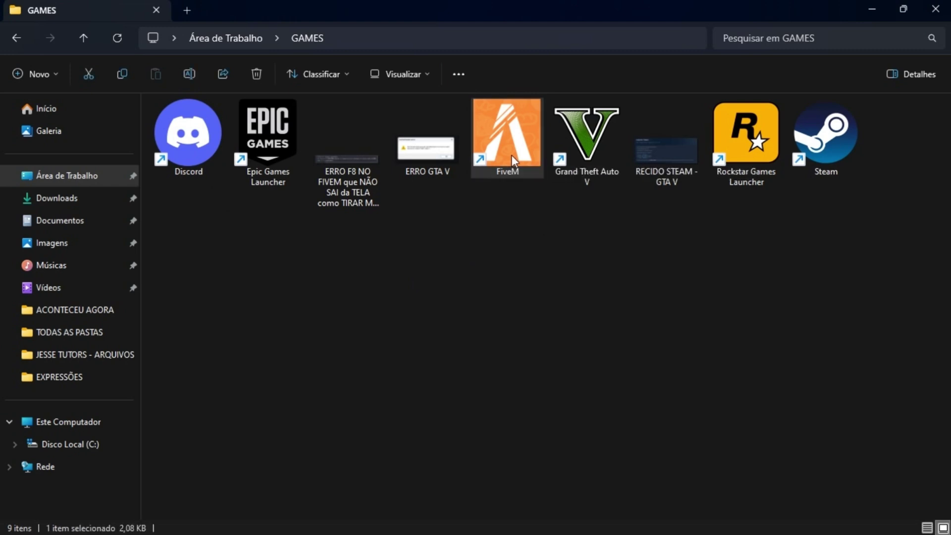
right_click(511, 155)
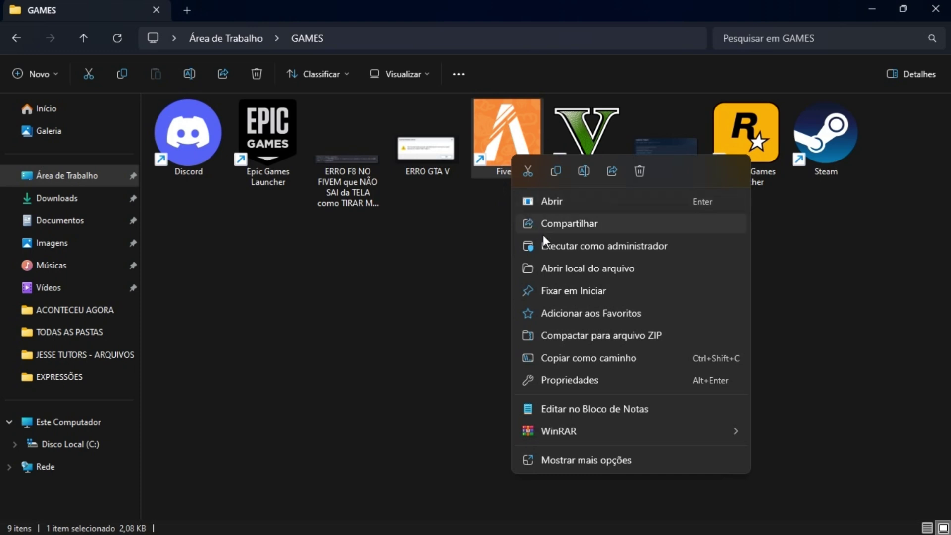
left_click(563, 269)
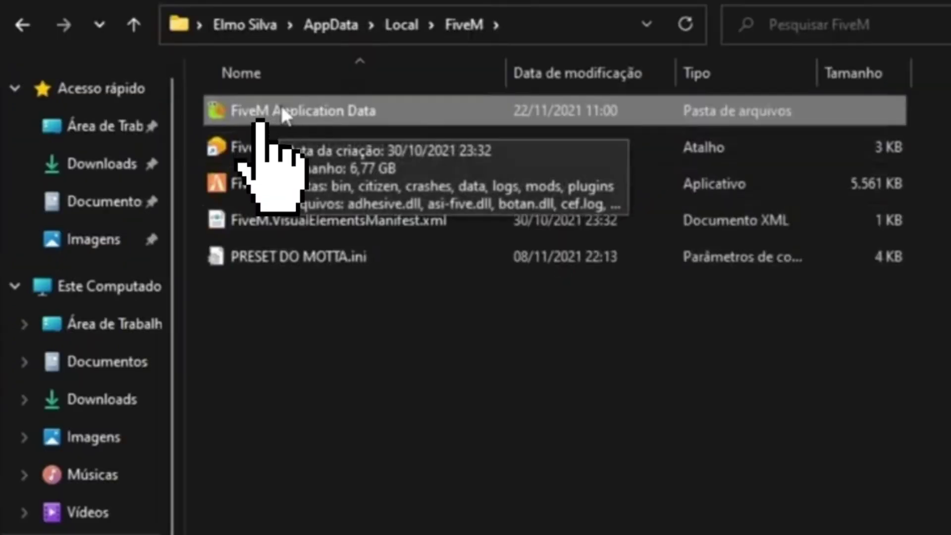
double_click(268, 119)
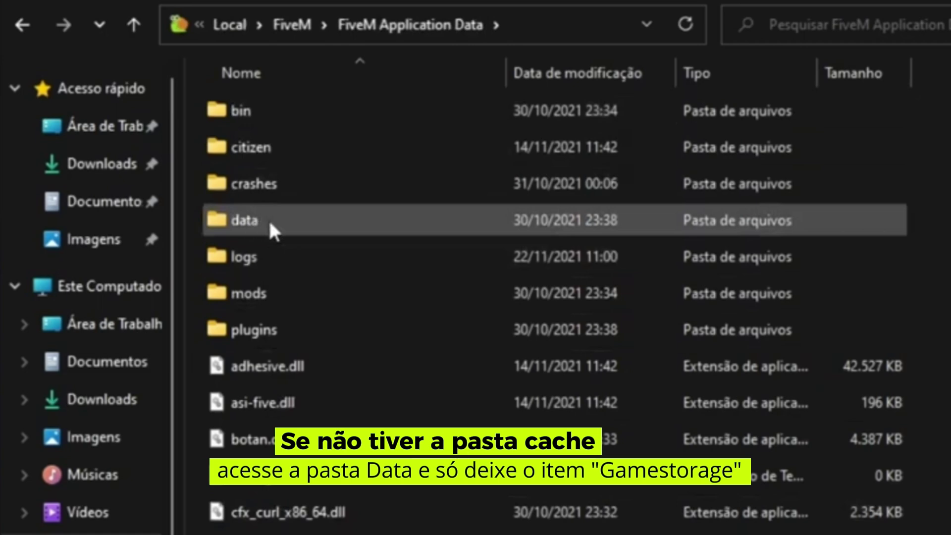
- Permanently delete cache, nui-storage, server-cache and server-cache-priv from the data folder, keeping only game-storage
double_click(269, 220)
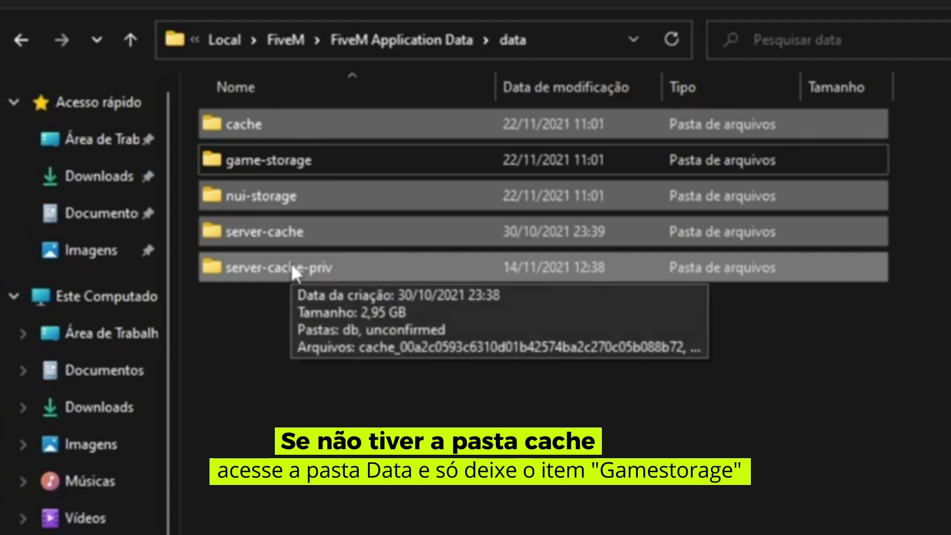
key("shift+Delete")
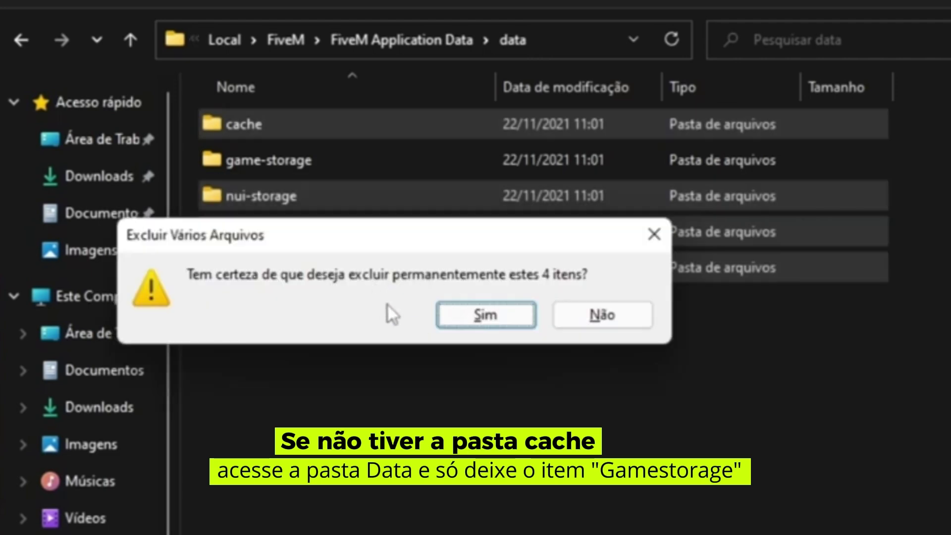
left_click(476, 316)
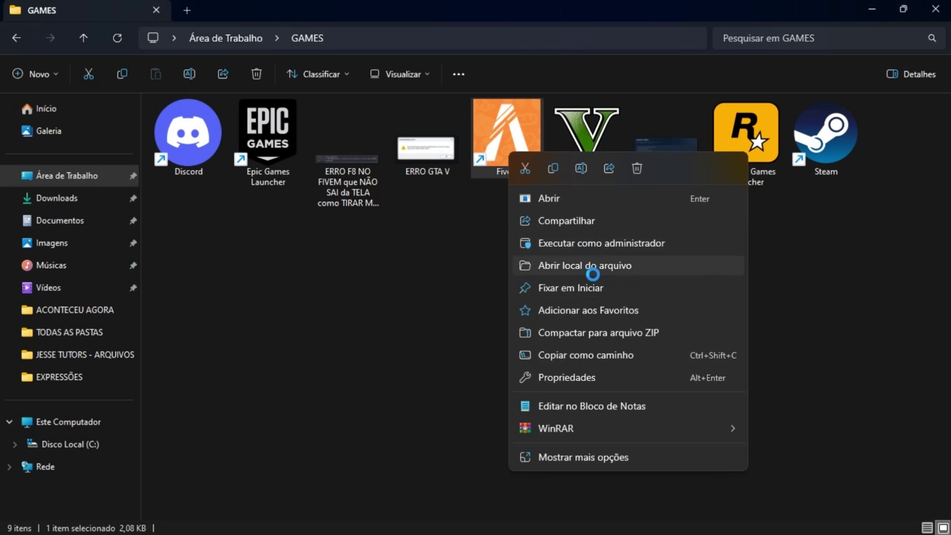
- Set the FiveM shortcut to run in Windows Vista (Service Pack 1) compatibility mode, apply it and launch FiveM from the GAMES folder
left_click(574, 378)
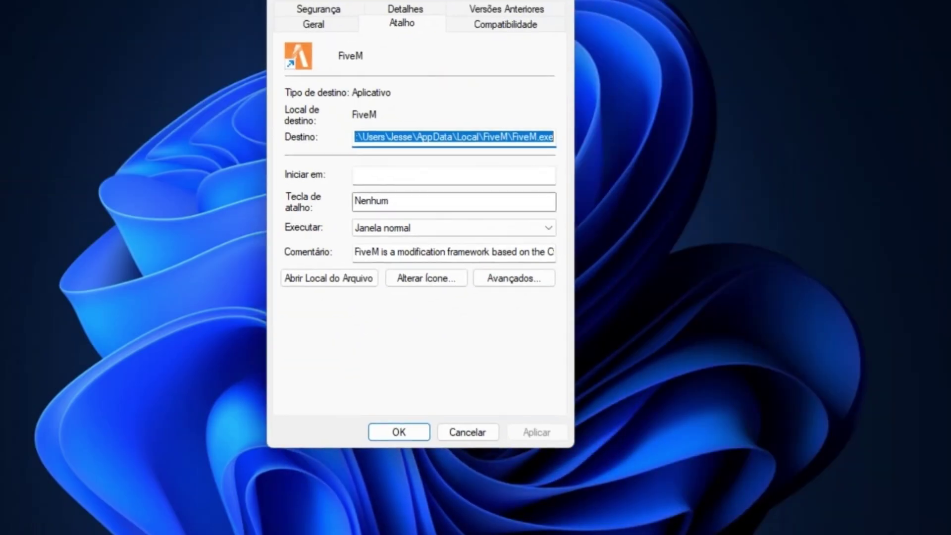
left_click(734, 103)
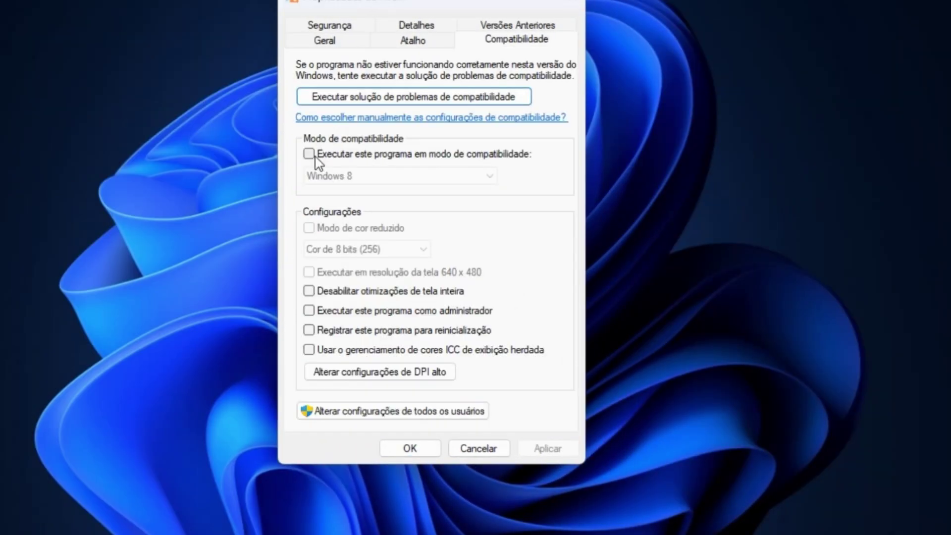
left_click(337, 191)
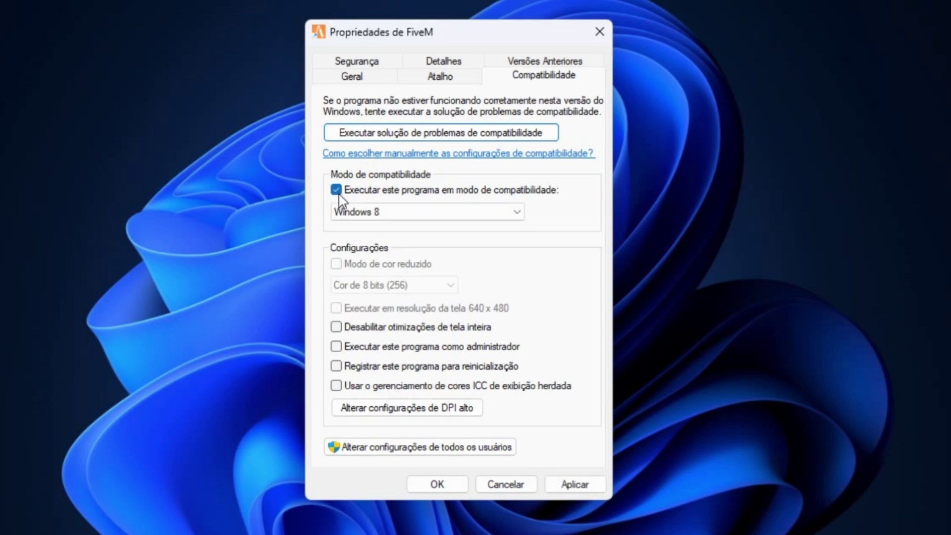
left_click(515, 214)
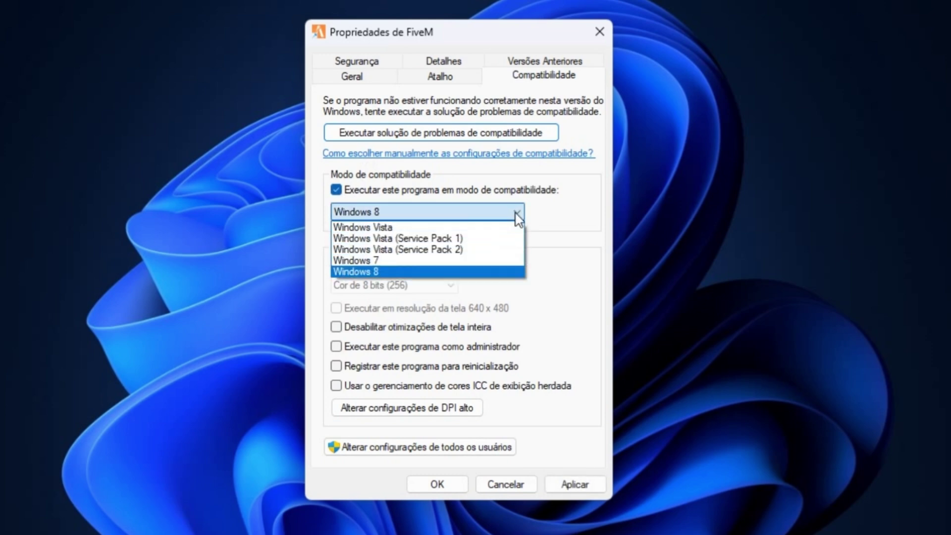
left_click(420, 238)
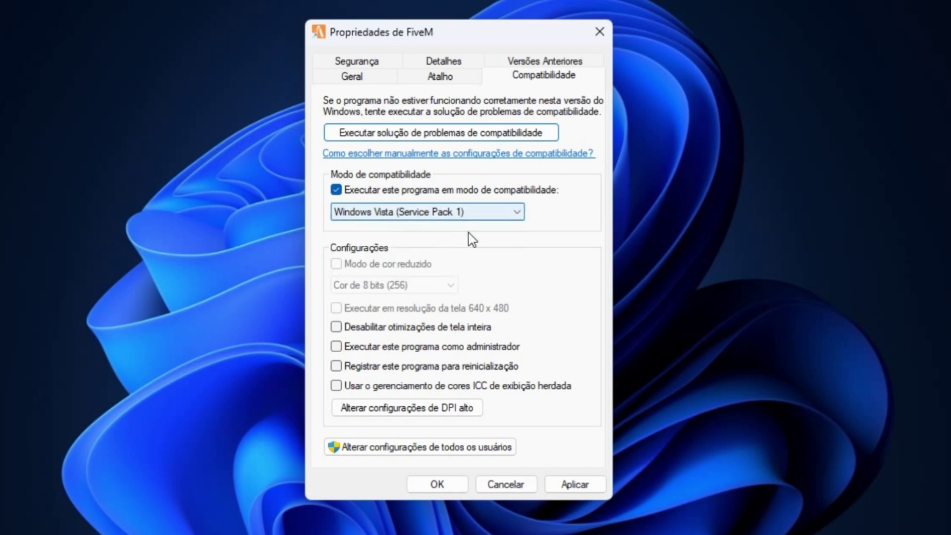
left_click(582, 485)
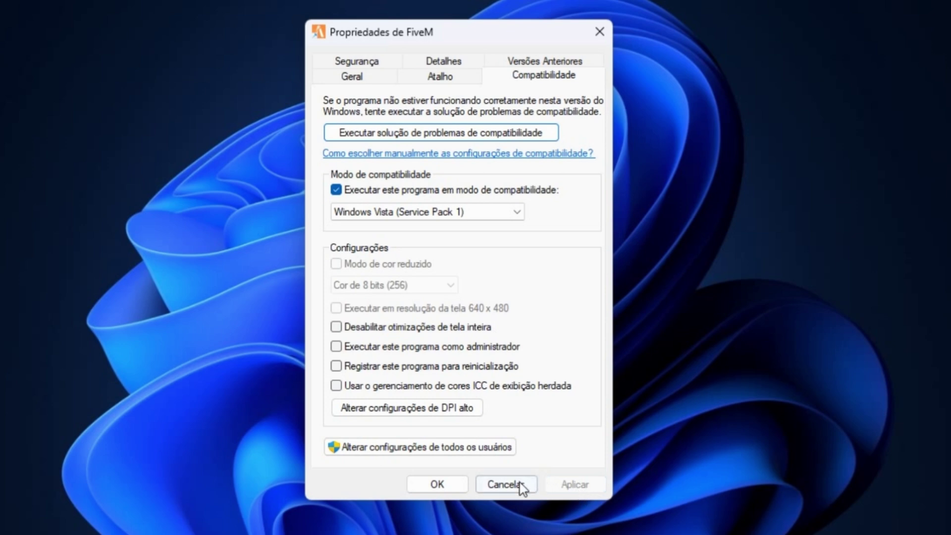
left_click(450, 488)
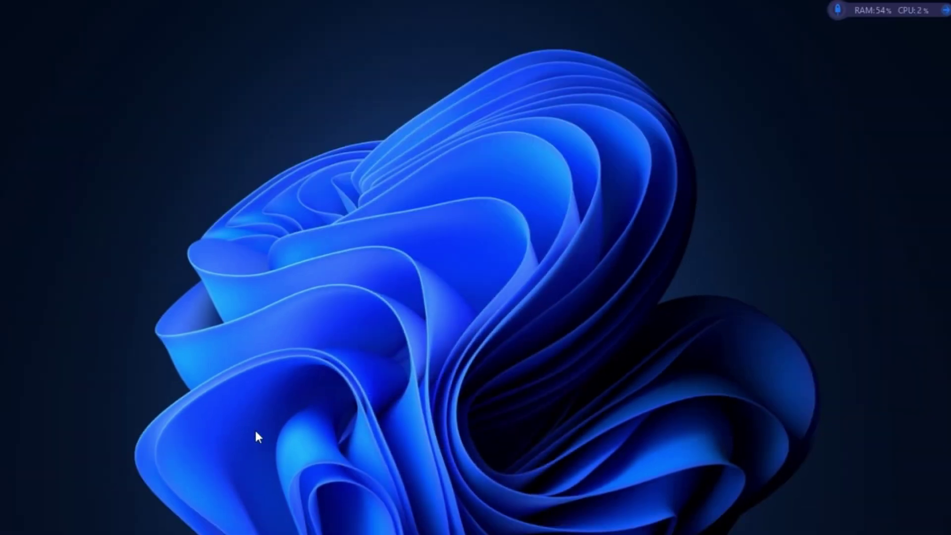
left_click(141, 518)
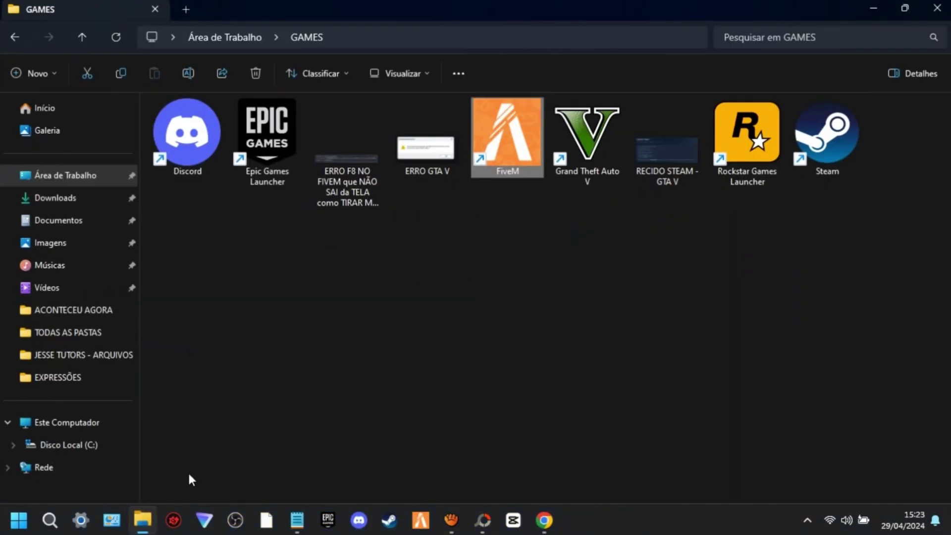
double_click(507, 150)
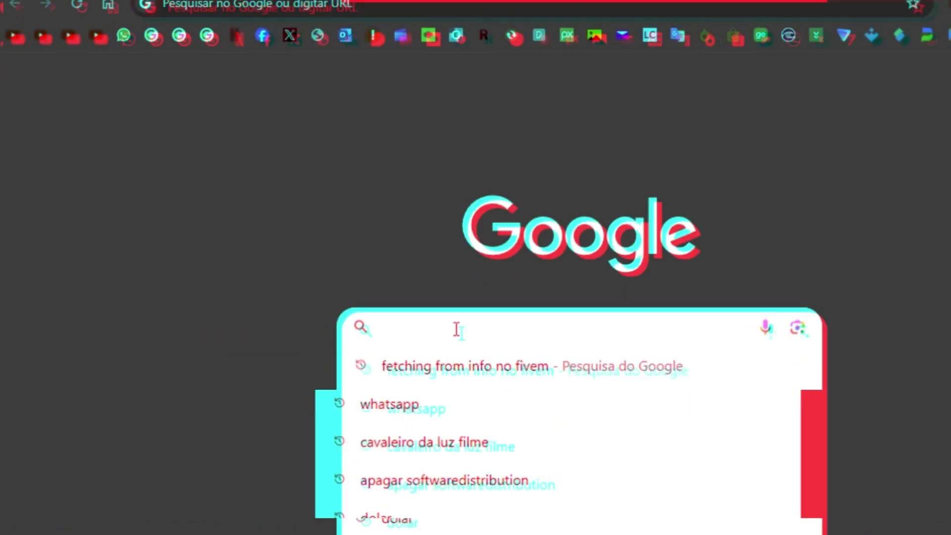
- Search Google for fivem, open fivem.net and download the FiveM client, agreeing to the Terms of Service
type("fivem")
key("Return")
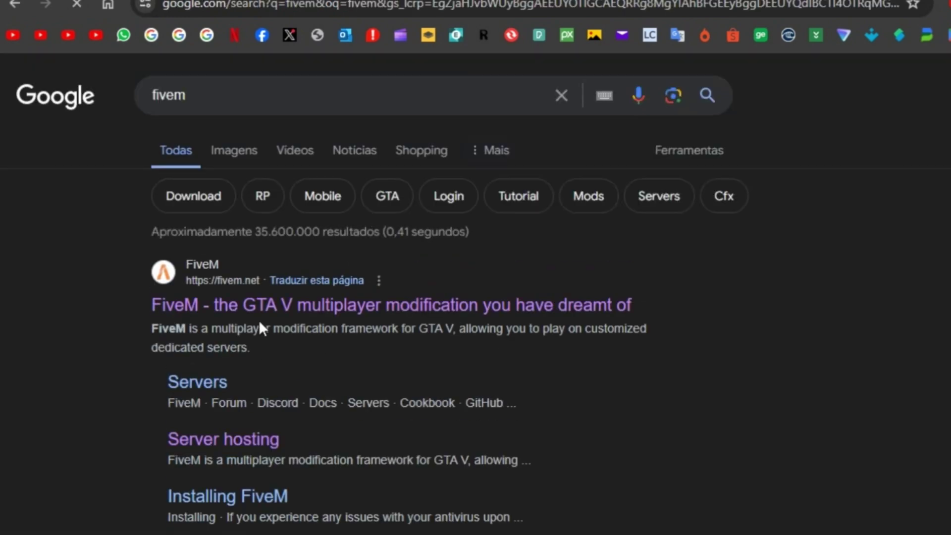
left_click(270, 311)
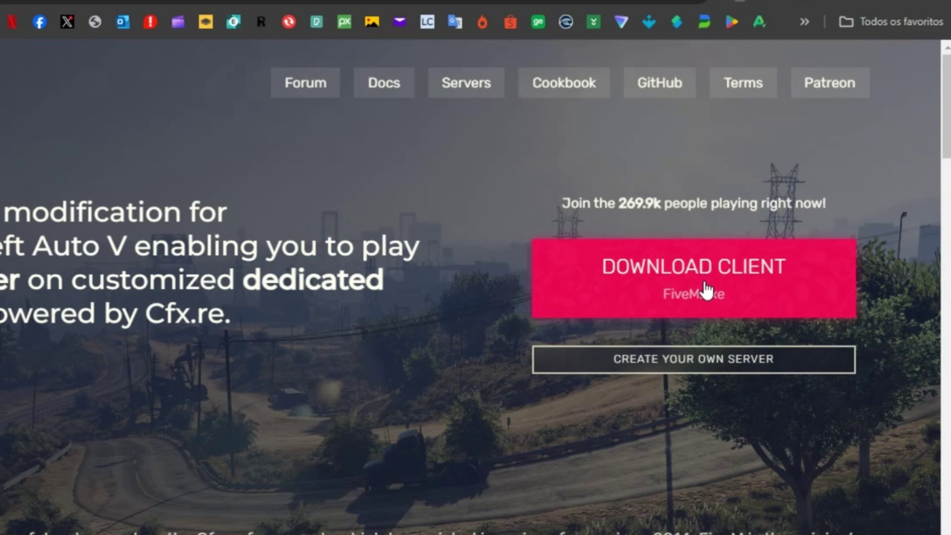
left_click(707, 290)
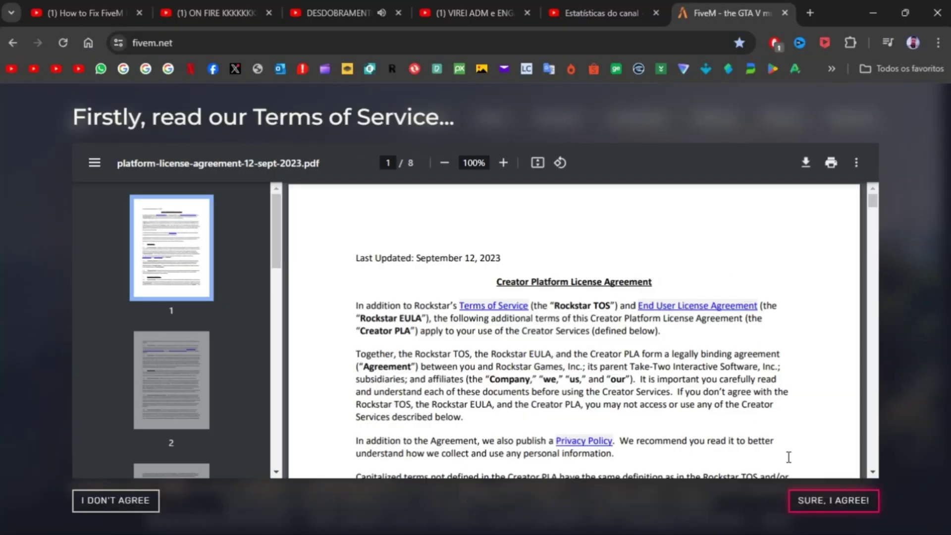
left_click(833, 500)
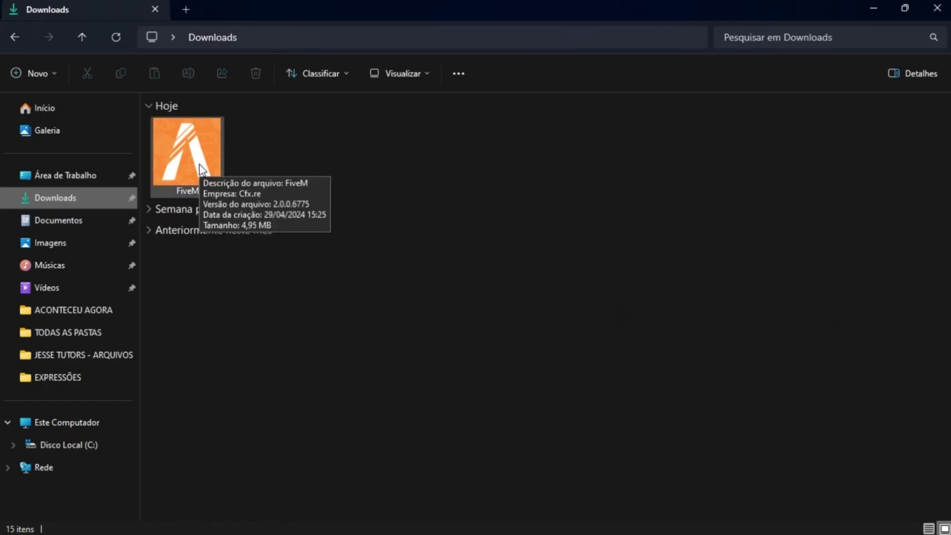
- Run the downloaded FiveM file, dismiss the account login and start joining the SPACE ROLEPLAY server
double_click(188, 153)
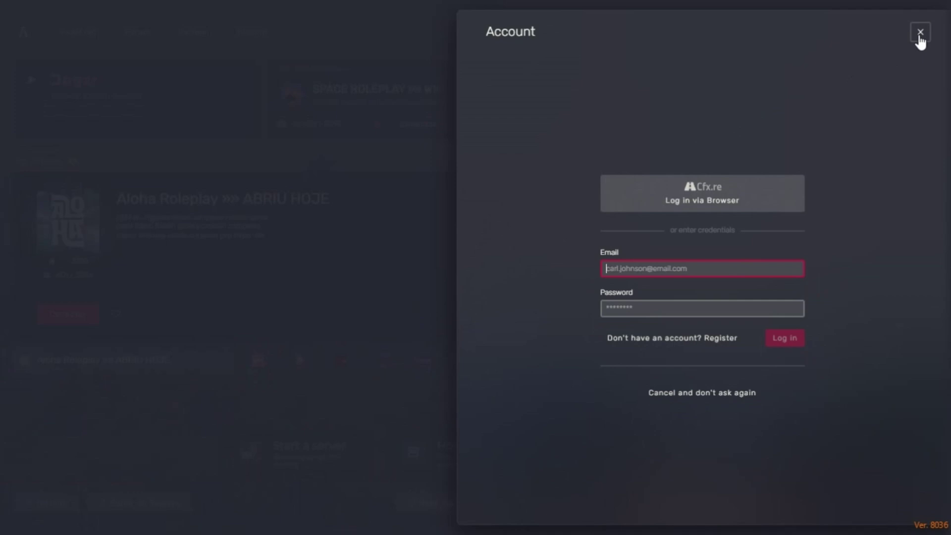
left_click(917, 33)
left_click(425, 124)
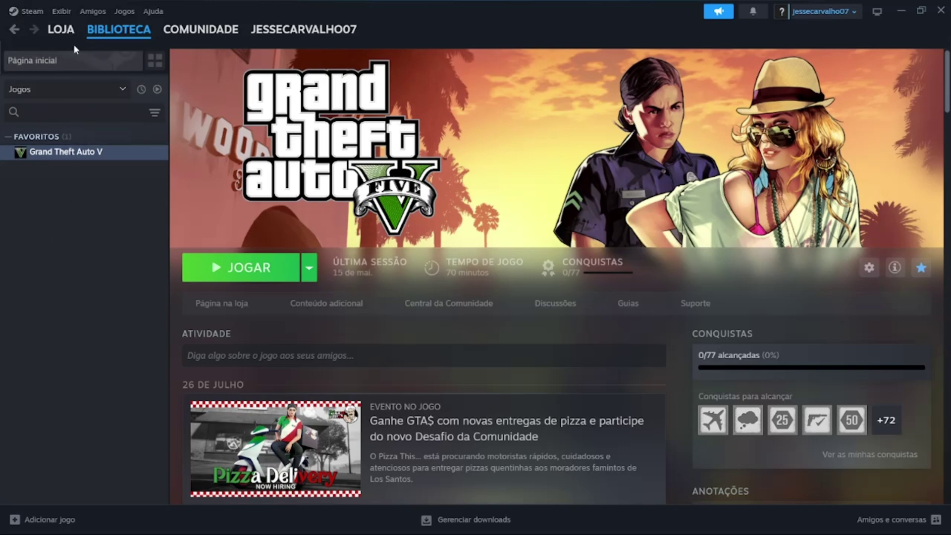
- Open Command Prompt as administrator and run ipconfig /flushdns, copied from the Notepad note
mouse_move(131, 34)
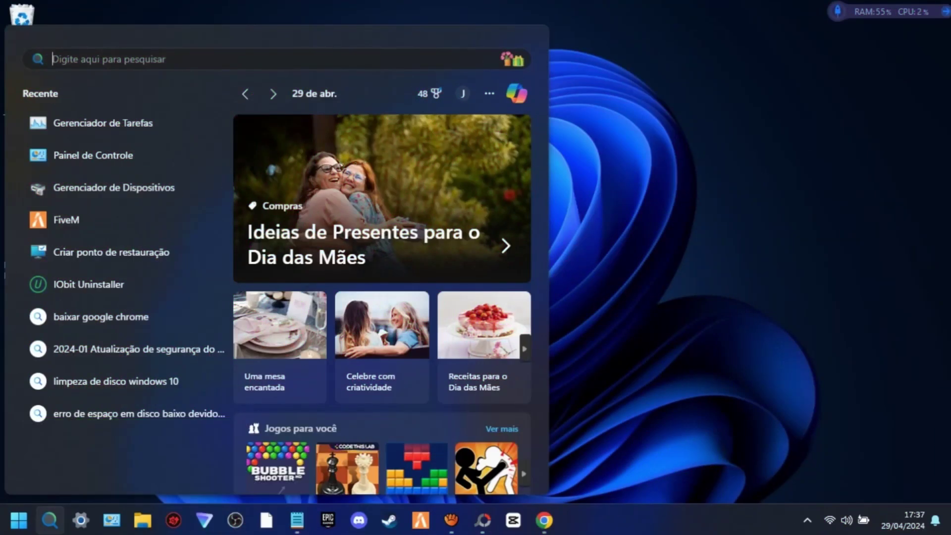
type("cmd")
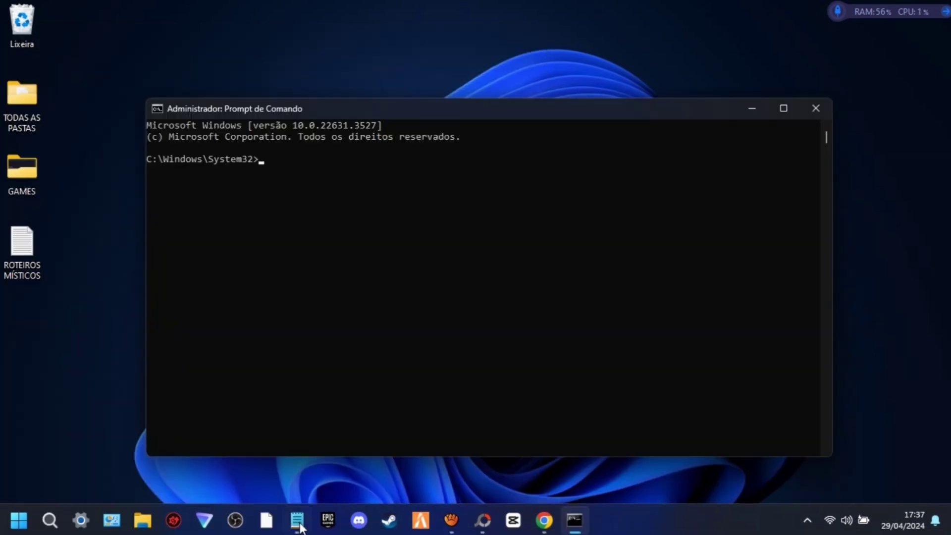
mouse_move(300, 522)
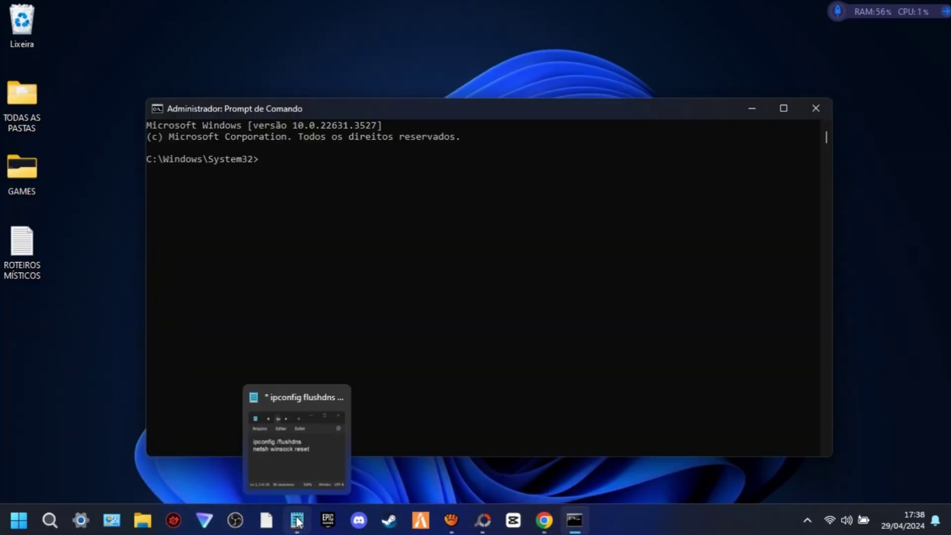
left_click(307, 453)
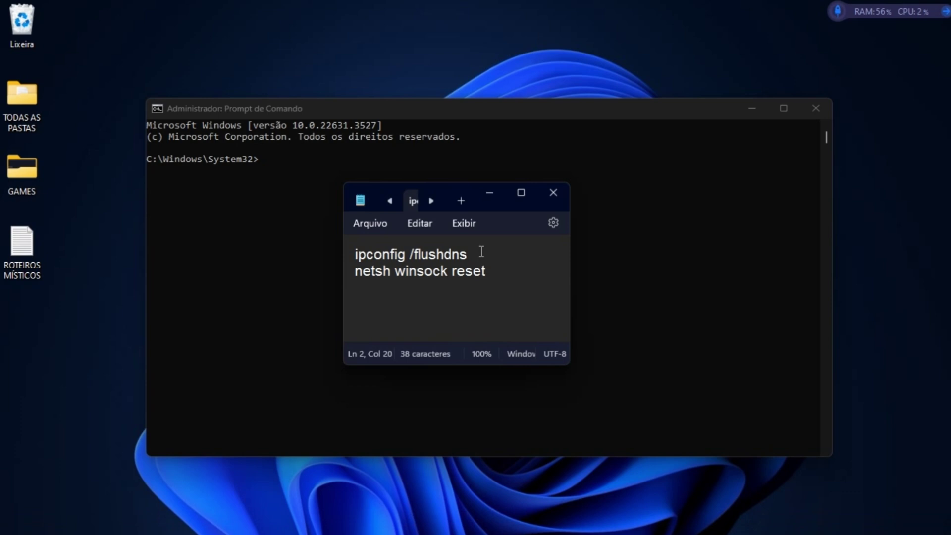
left_click_drag(481, 251, 351, 255)
key("ctrl+c")
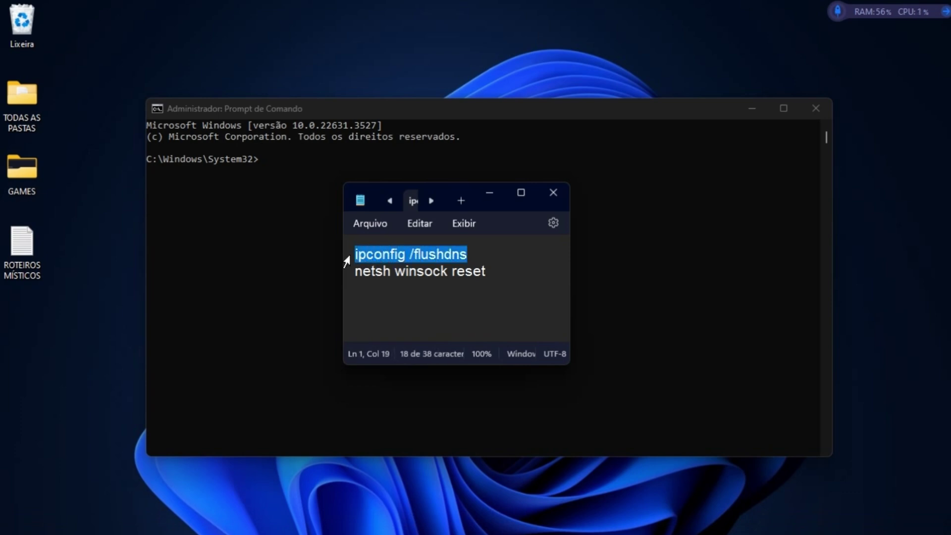
key("alt+Tab")
key("ctrl+v")
key("Return")
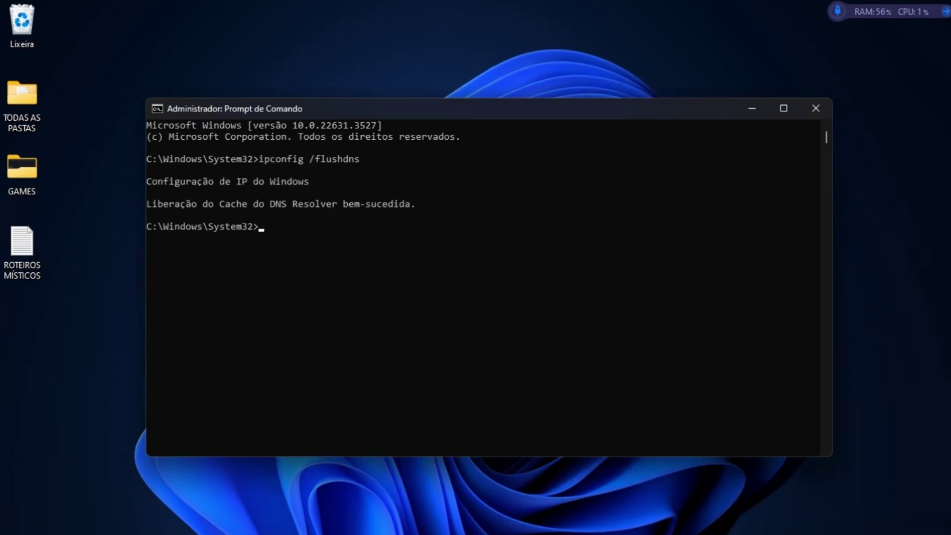
- Run netsh winsock reset in the Command Prompt, taking the command from the second line of the Notepad note
mouse_move(297, 520)
left_click(315, 436)
left_click_drag(486, 271, 376, 275)
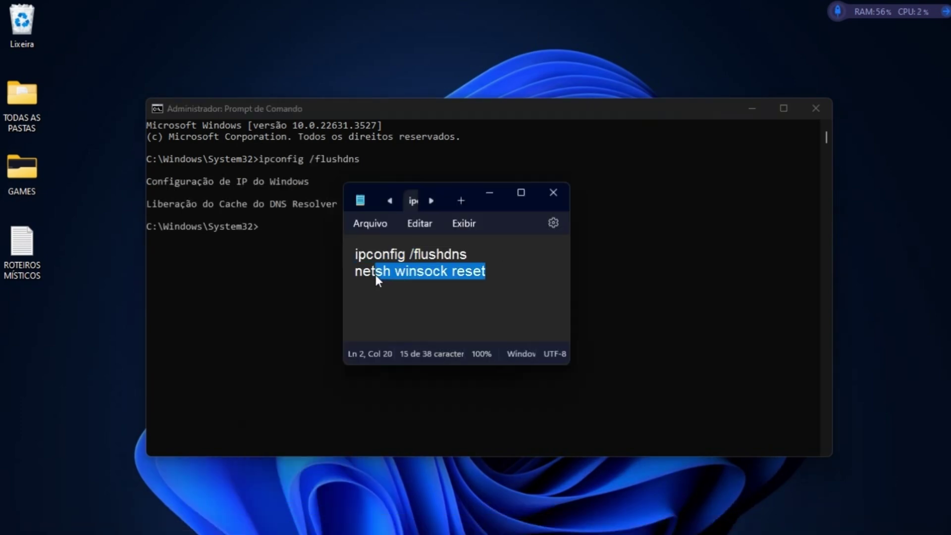
left_click(277, 248)
type("netsh winsock reset")
key("Return")
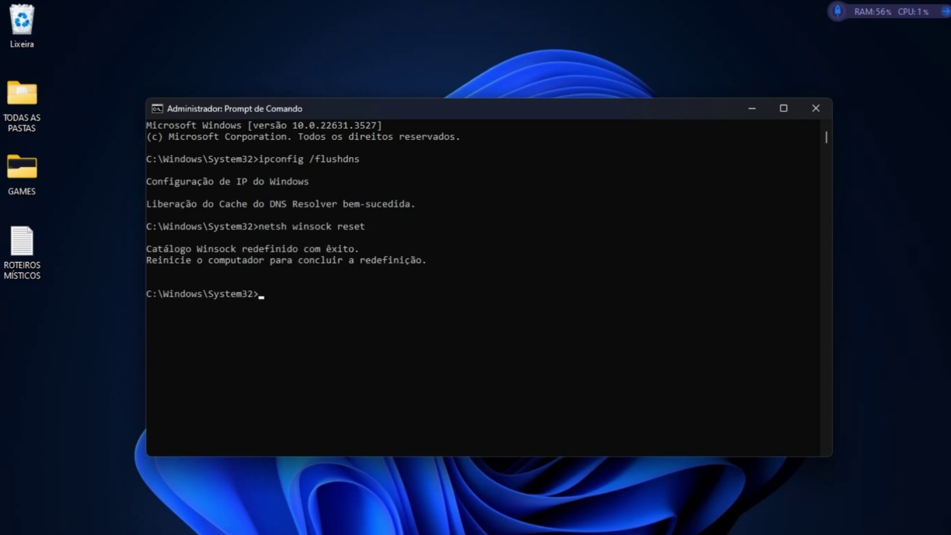
- Highlight the two executed commands and end the Command Prompt session with the exit command
left_click_drag(258, 158, 360, 158)
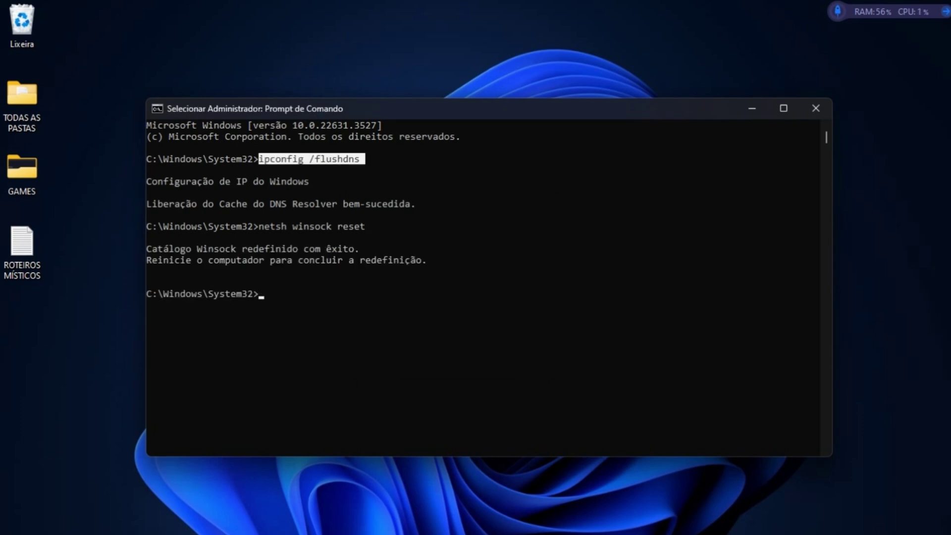
left_click_drag(365, 226, 258, 227)
left_click(267, 304)
type("exir")
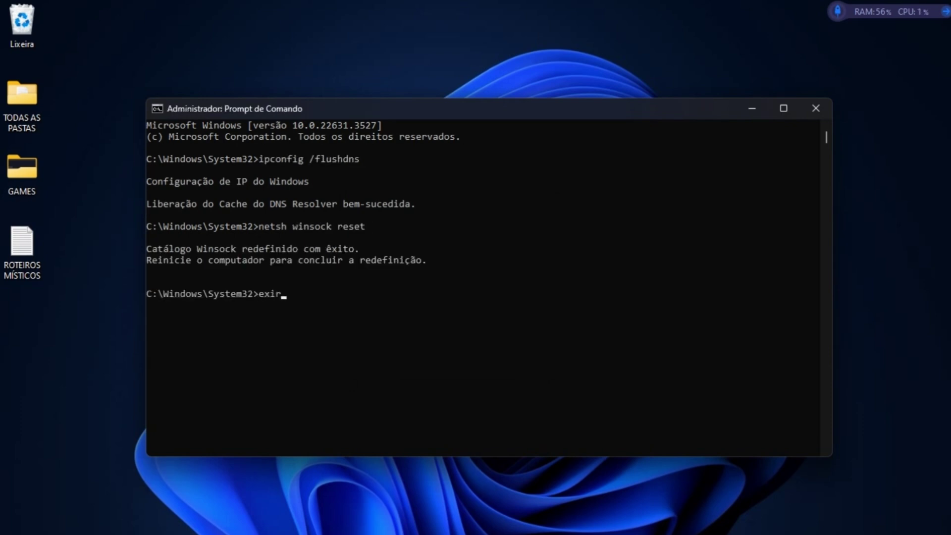
key("Return")
- Open the Control Panel's Central de Rede e Compartilhamento and go to its adapter settings
key("super")
type("P")
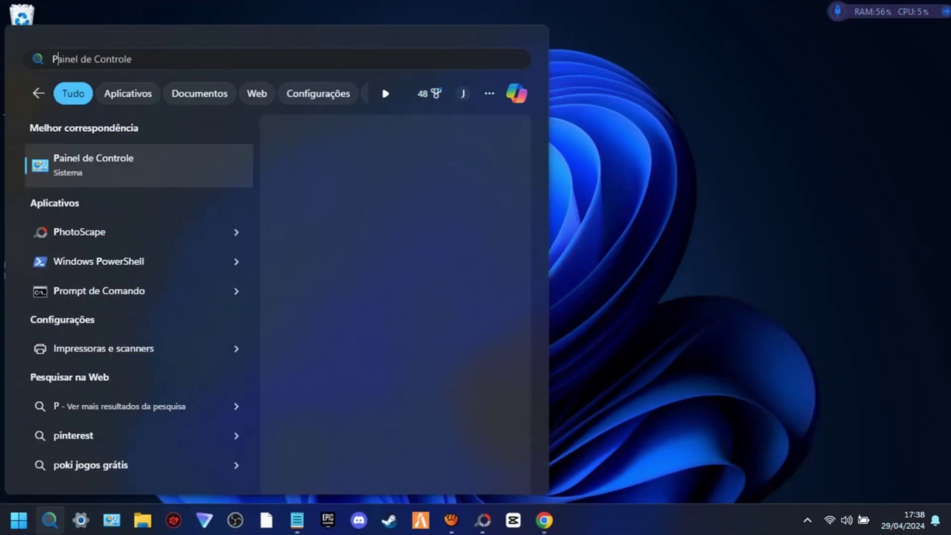
type("AINE")
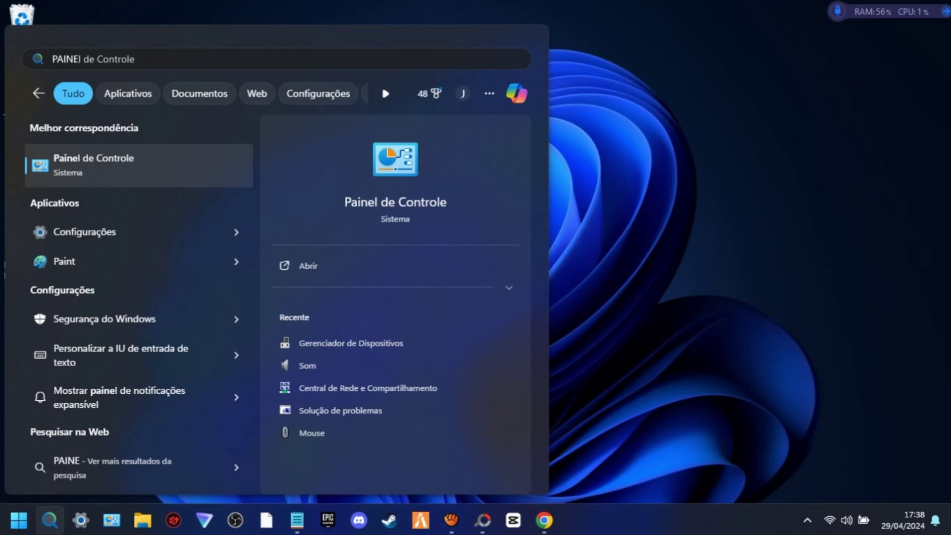
key("Return")
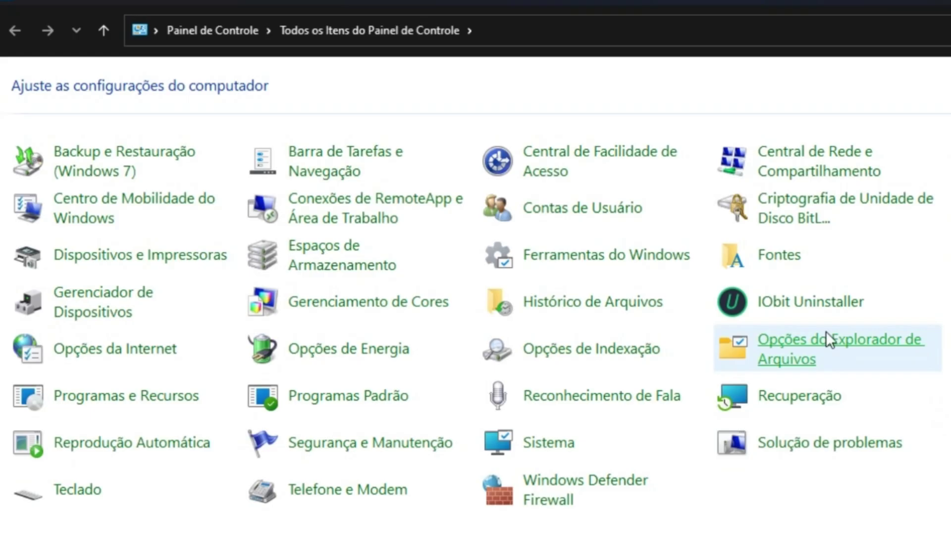
left_click(805, 178)
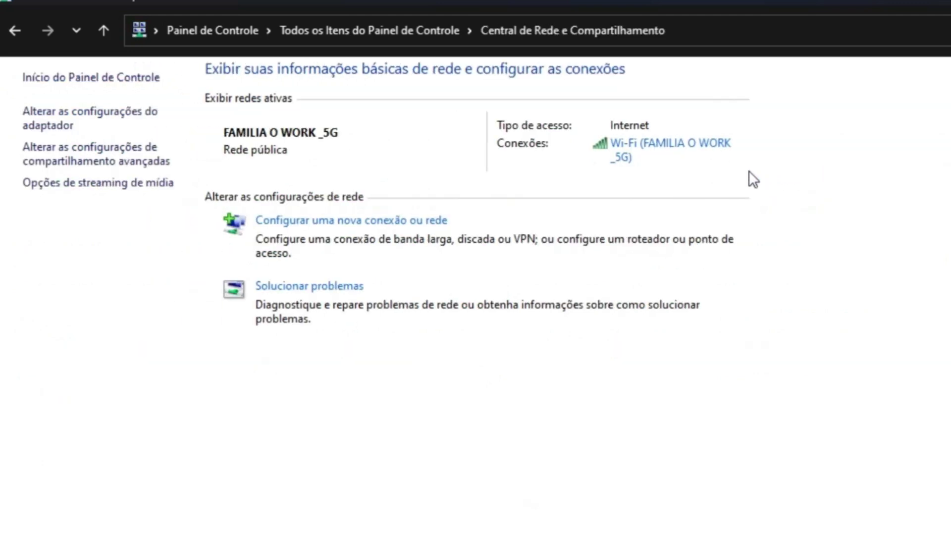
left_click(58, 121)
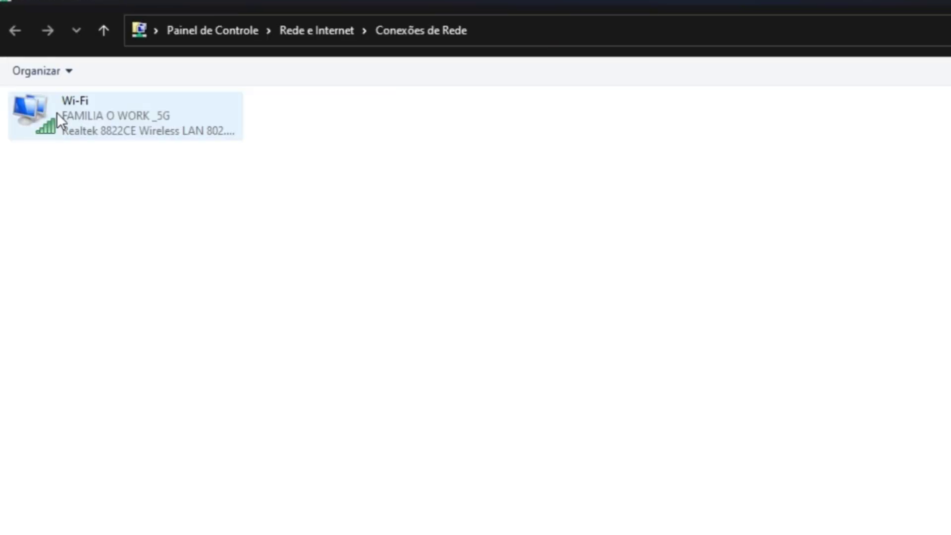
- Open the Wi-Fi adapter's properties and display the settings of its Protocolo IP Versão 4 (TCP/IPv4) item
left_click(96, 125)
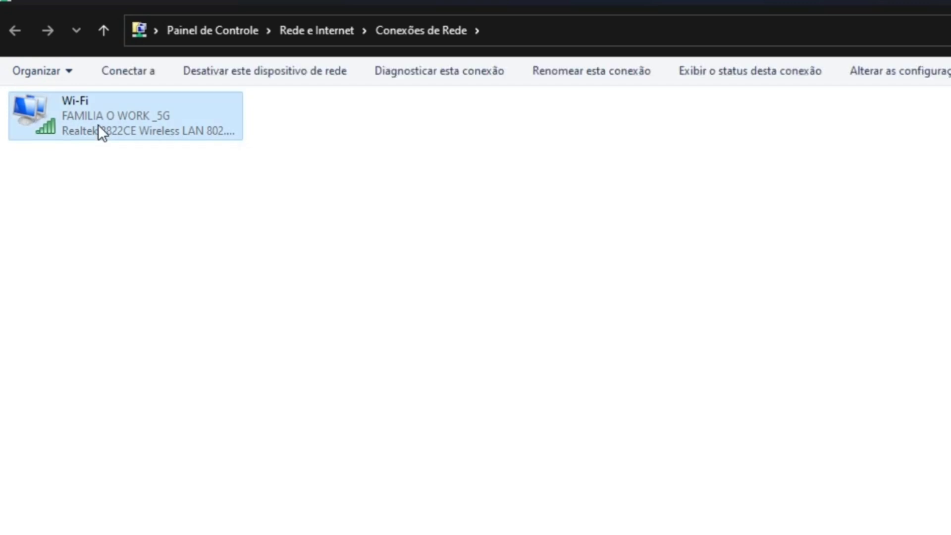
right_click(98, 126)
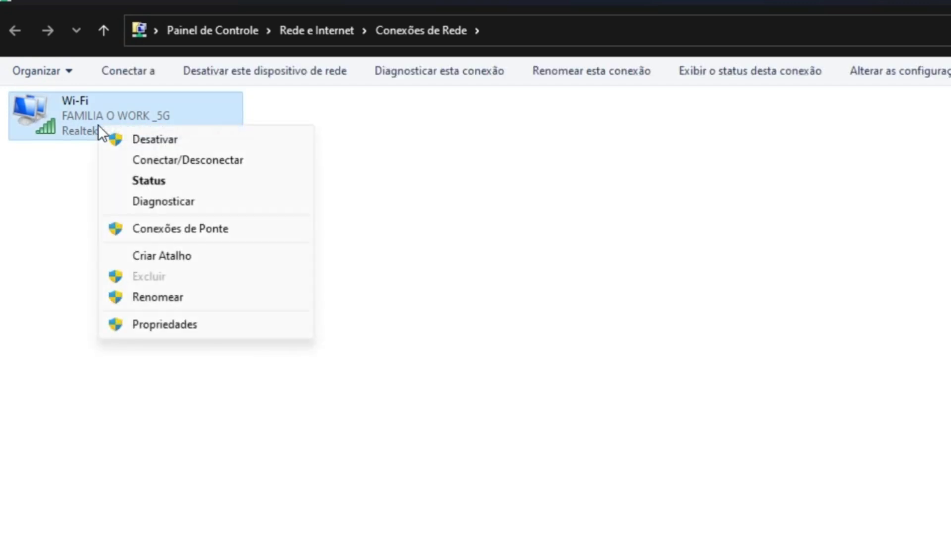
left_click(166, 324)
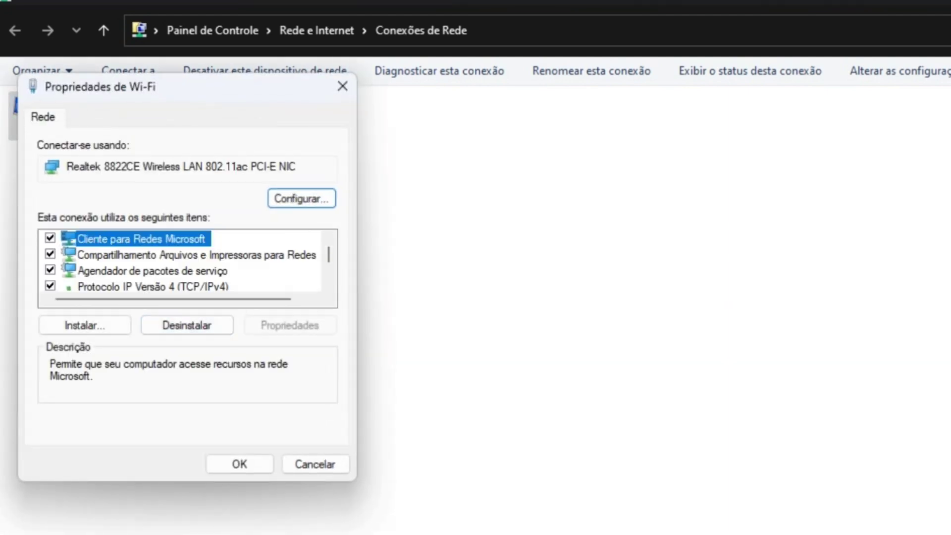
left_click_drag(198, 87, 627, 129)
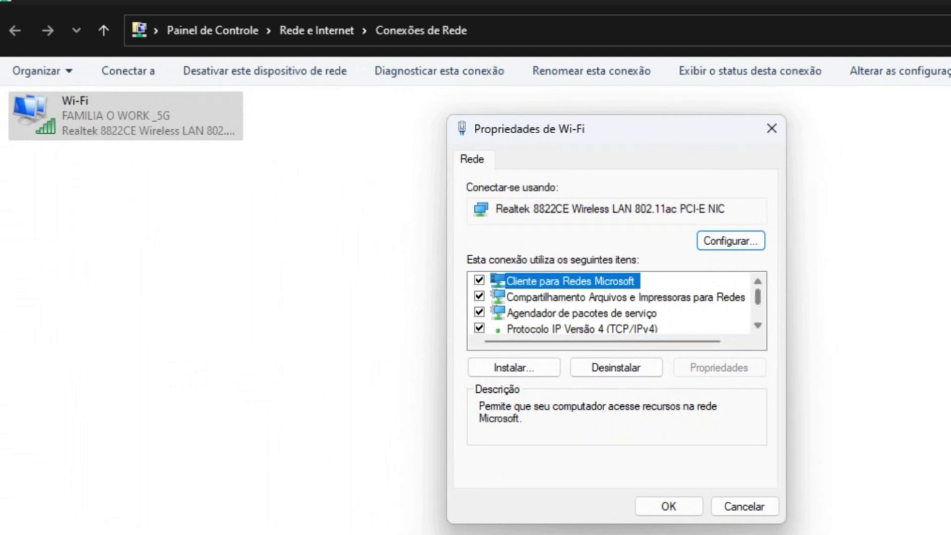
left_click(758, 326)
left_click(581, 313)
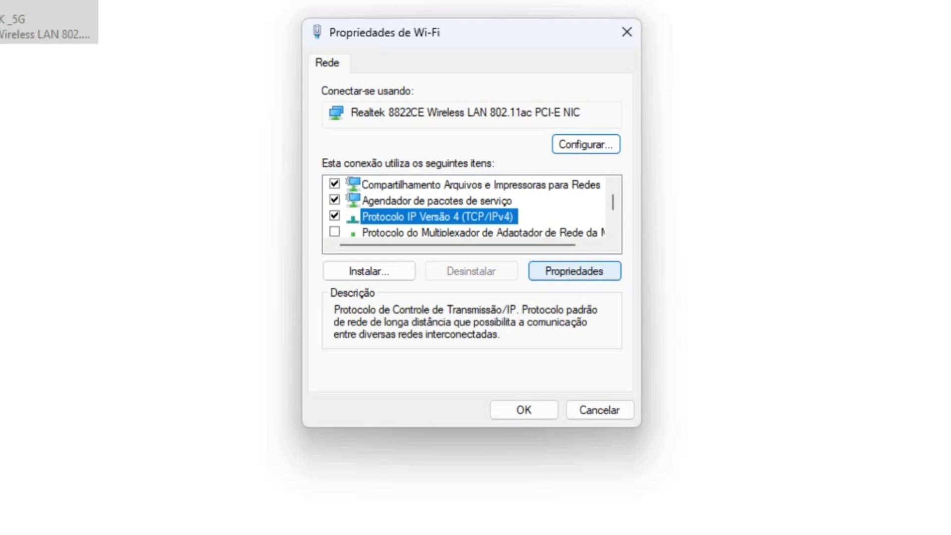
left_click(574, 271)
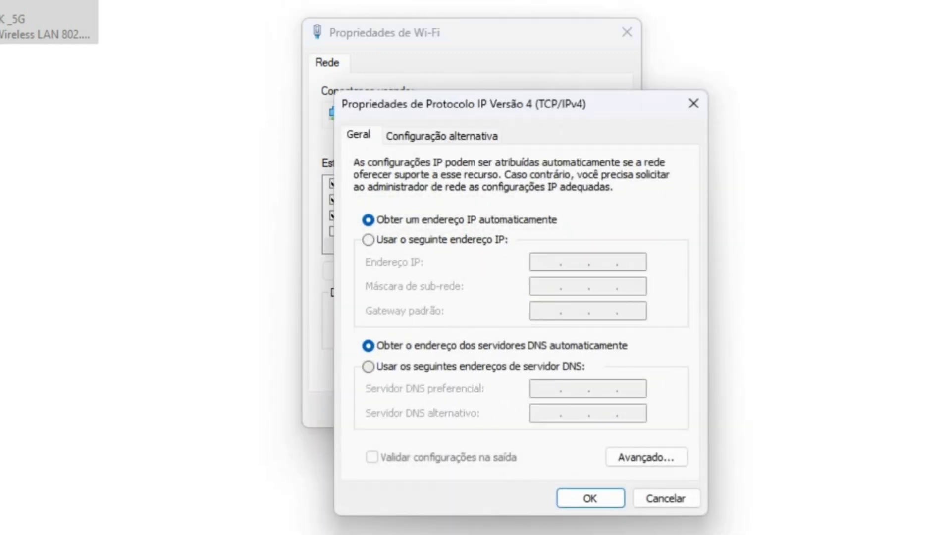
- Assign manual DNS servers, 1.1.1.1 as preferred and 1.0.0.1 as alternate, and save the IPv4 and Wi-Fi properties
left_click(368, 366)
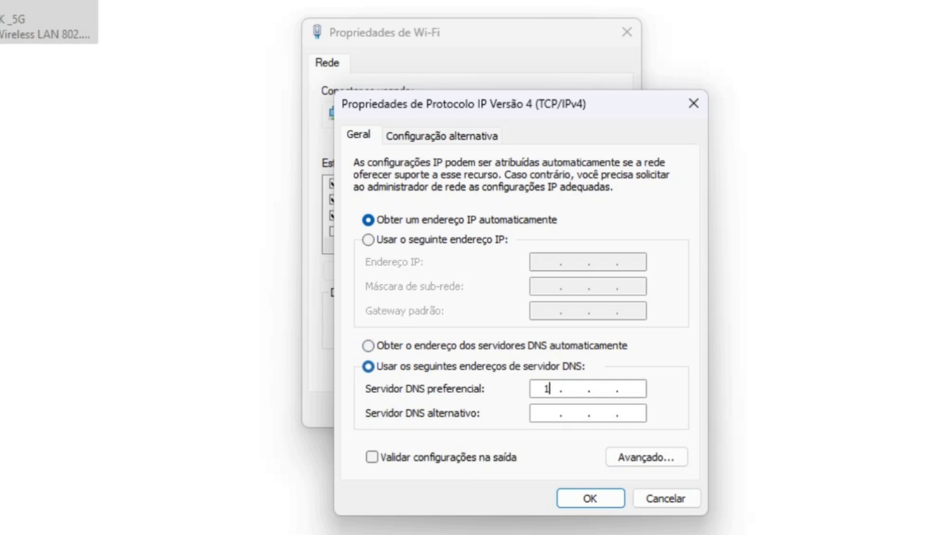
type("1.1.1.1")
left_click(547, 413)
type("1.0.0")
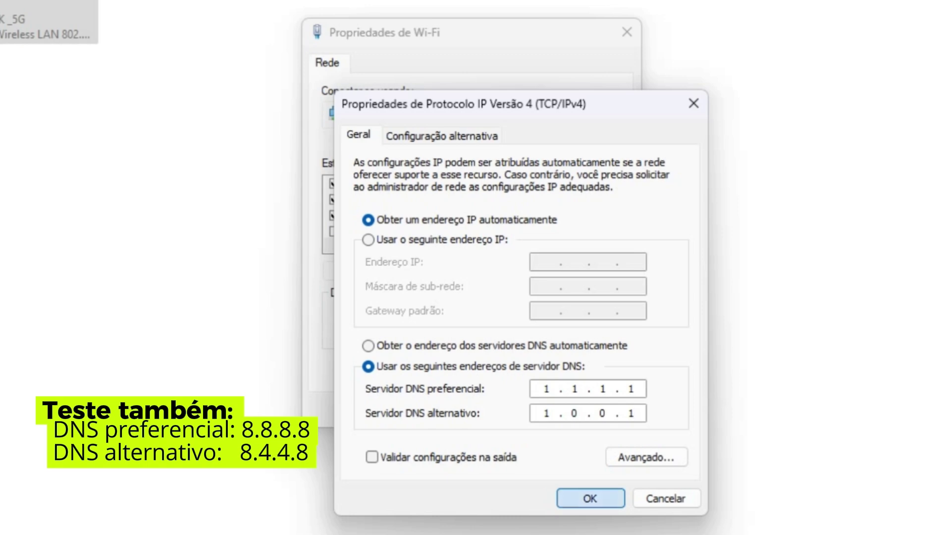
key("Return")
left_click(527, 414)
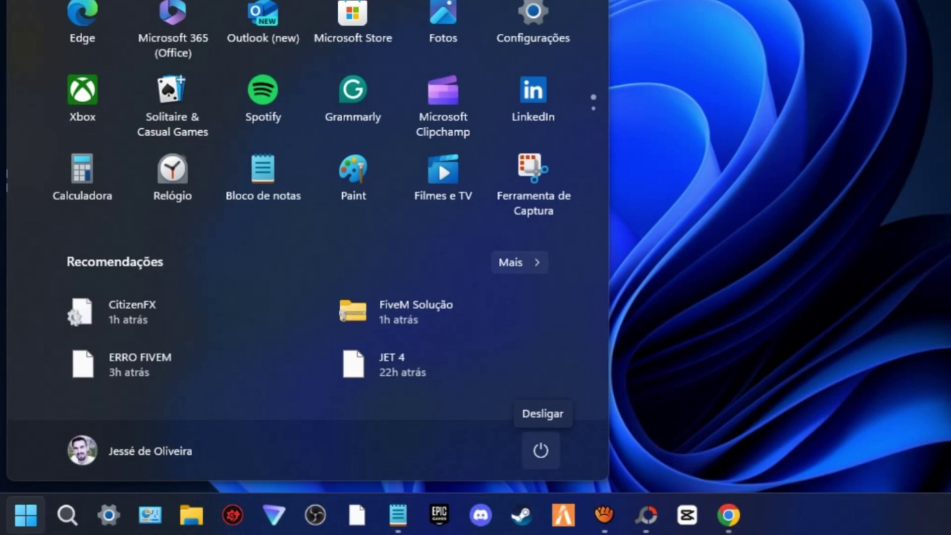
- Open the computer's power options
left_click(540, 450)
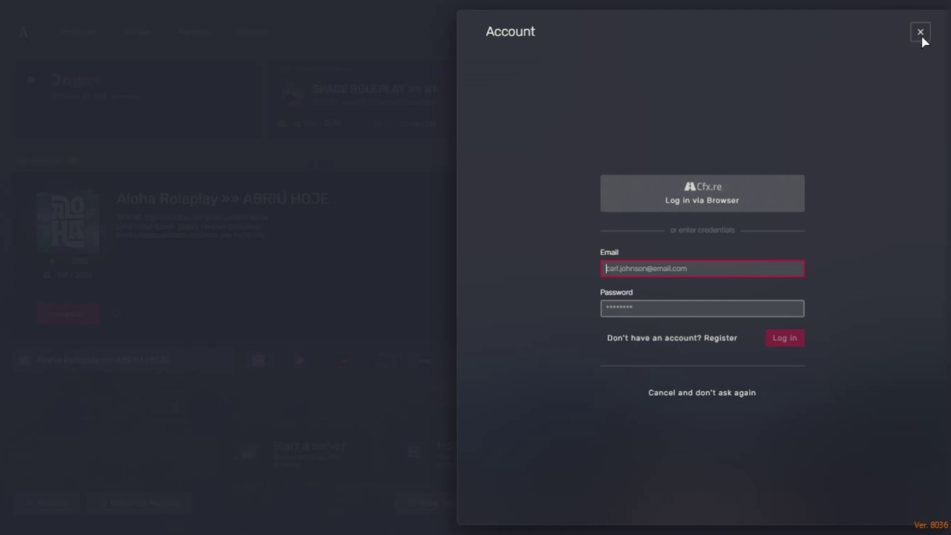
- In FiveM, dismiss the account login and connect to the last connected server, SPACE ROLEPLAY
left_click(921, 34)
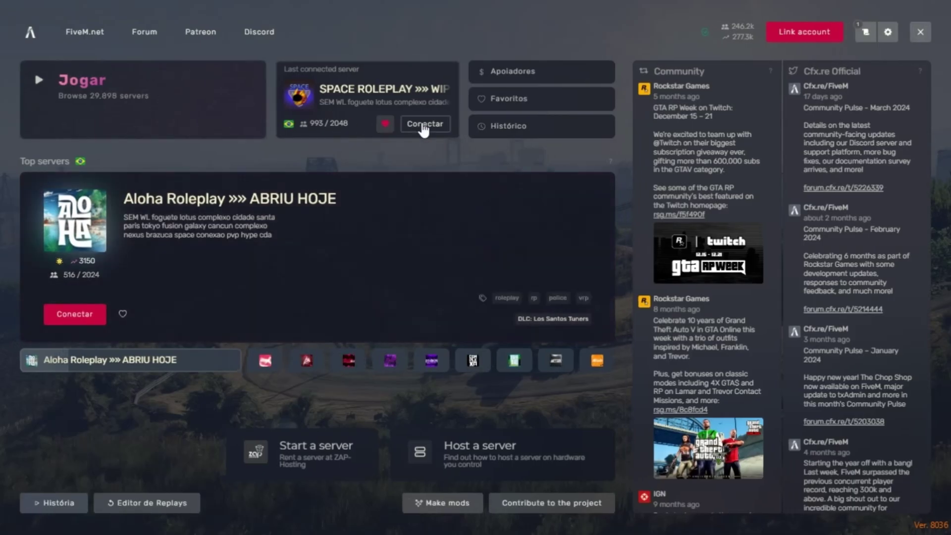
left_click(424, 126)
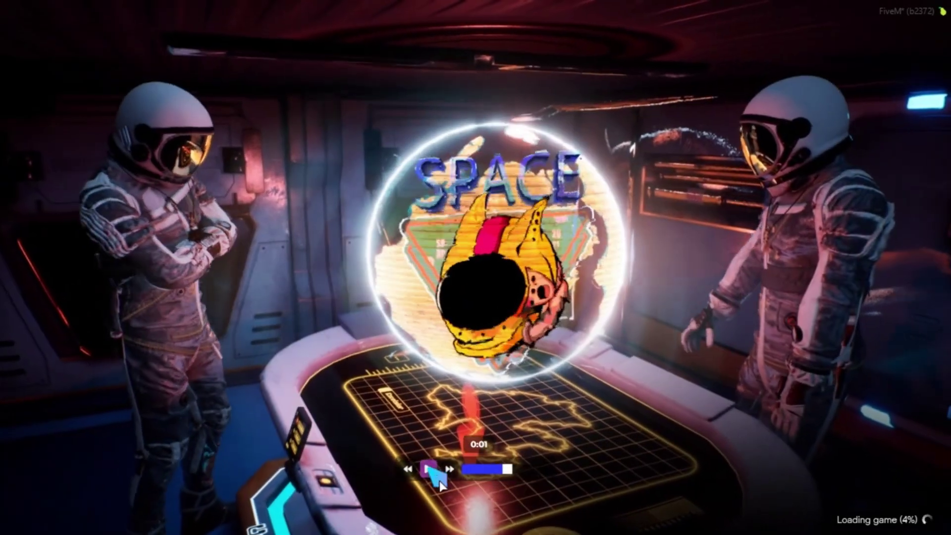
left_click(428, 468)
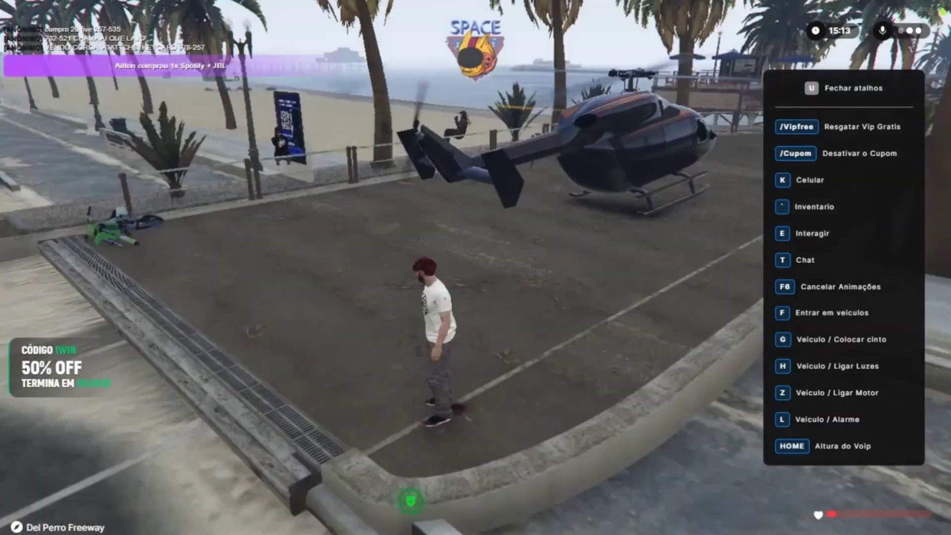
- Move the character around the beachside area to test the server connection
key("w")
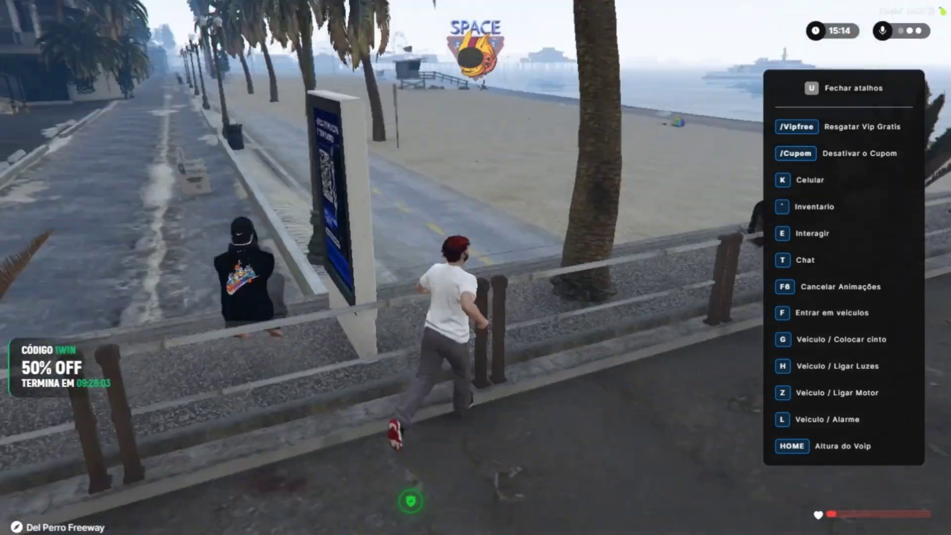
key("space")
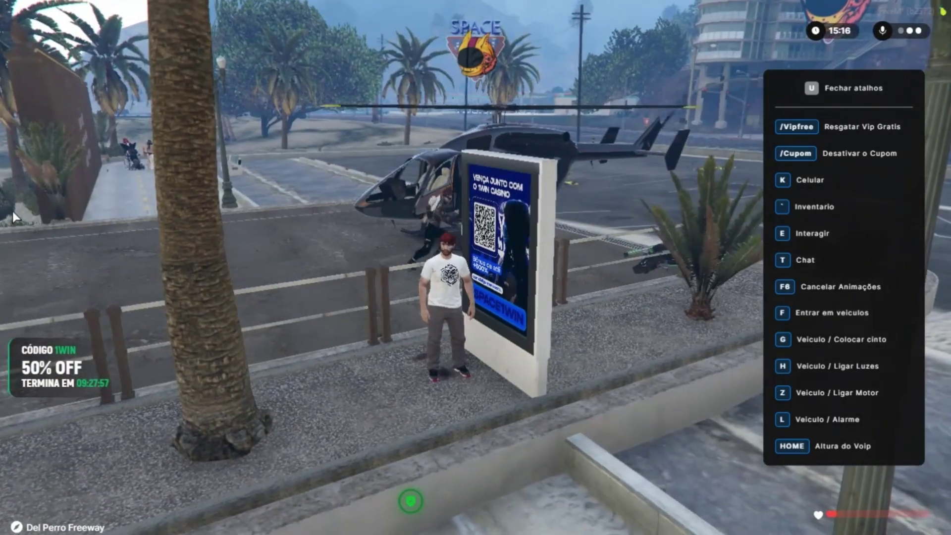
key("super")
left_click(482, 520)
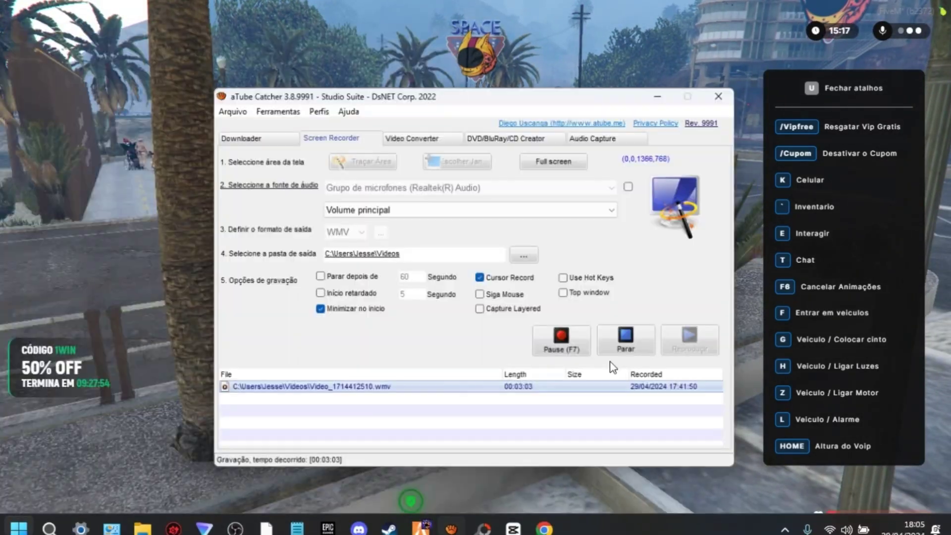